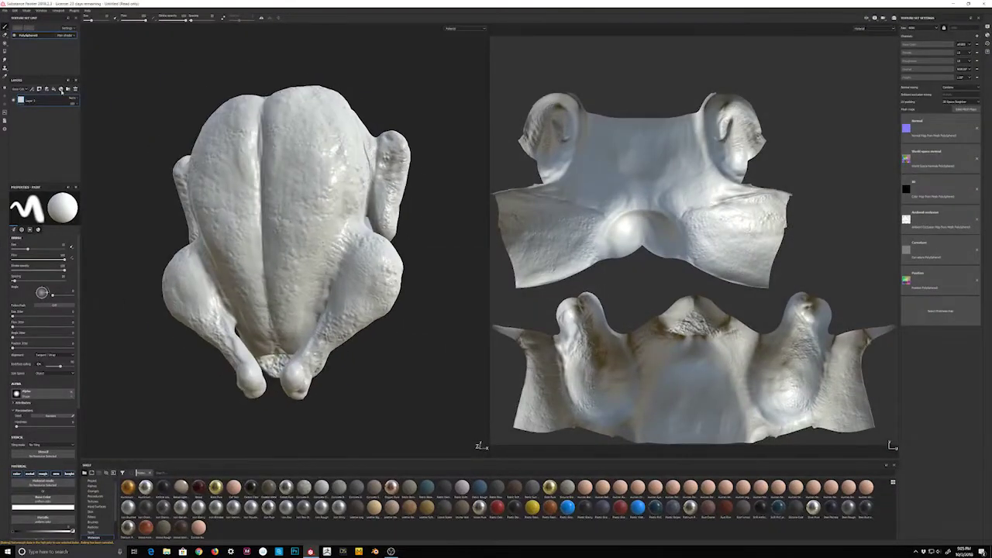
Create a layer folder and a fill layer, and open the roast chicken reference photos
left_click(61, 89)
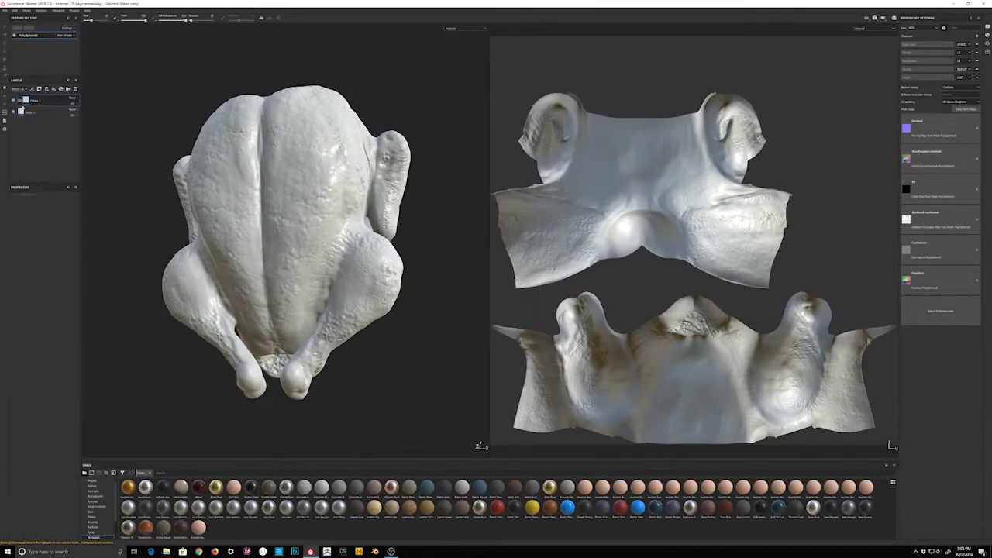
left_click(52, 89)
left_click(166, 551)
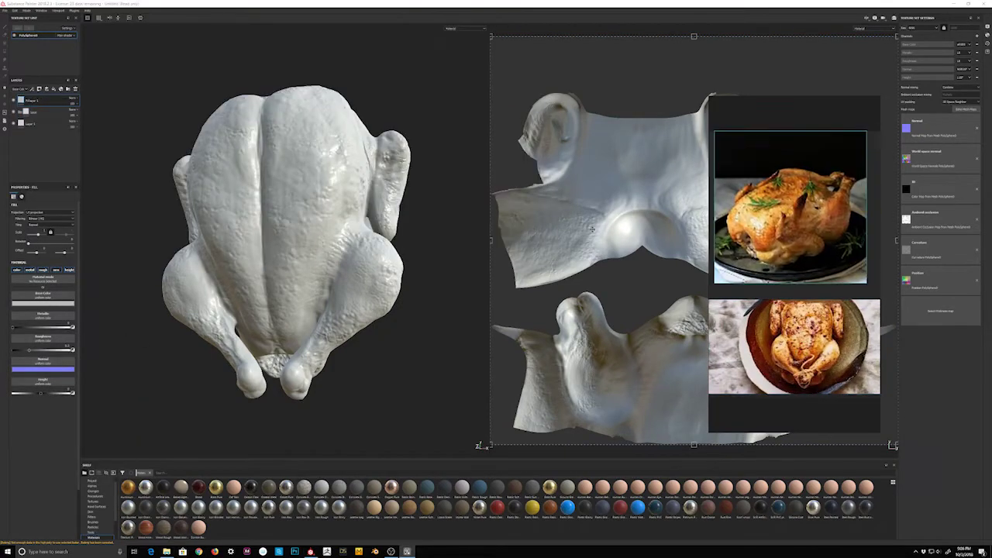
Tint Fill layer 1 tan, move it below the base folder, and add a brown fill above it
left_click(71, 371)
left_click_drag(62, 325, 42, 332)
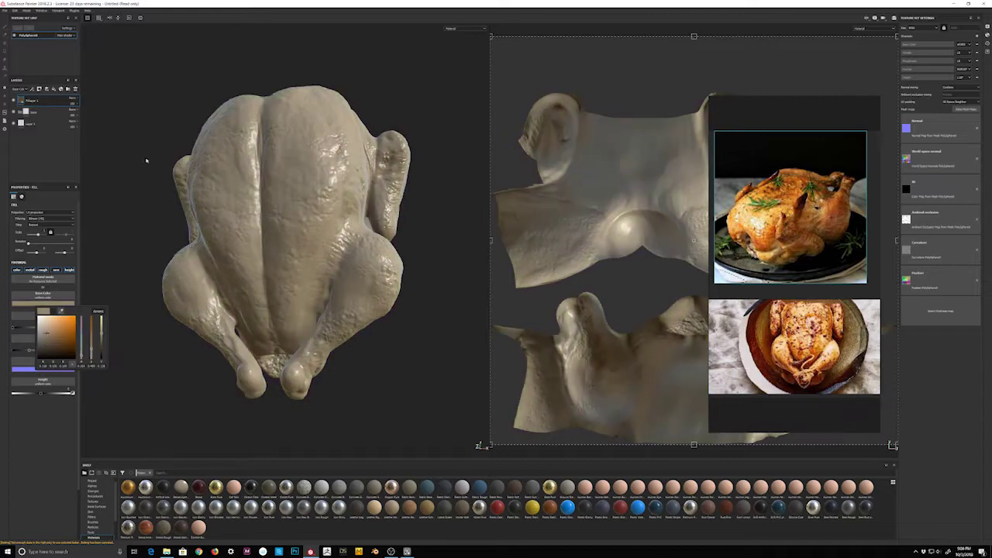
left_click(35, 112)
left_click_drag(35, 100, 52, 110)
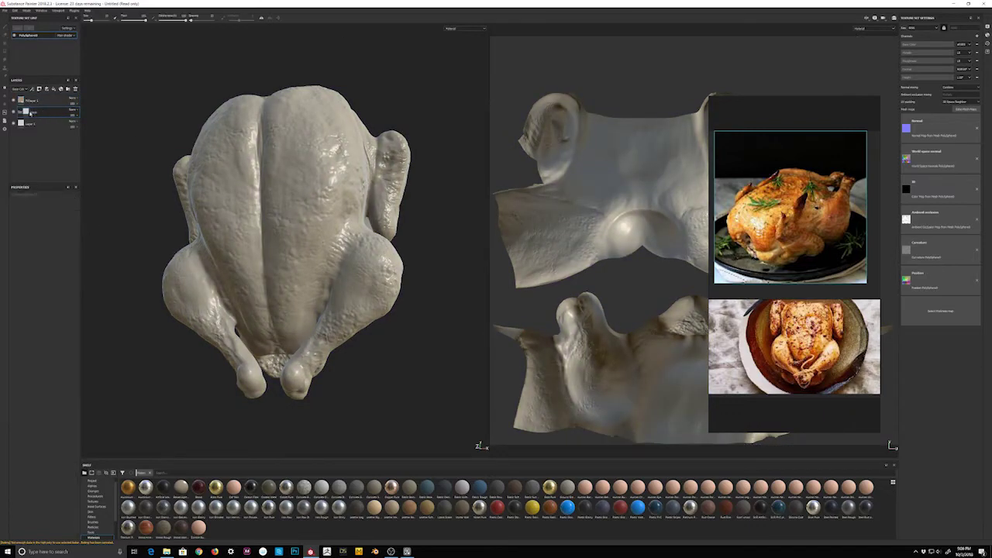
left_click(60, 88)
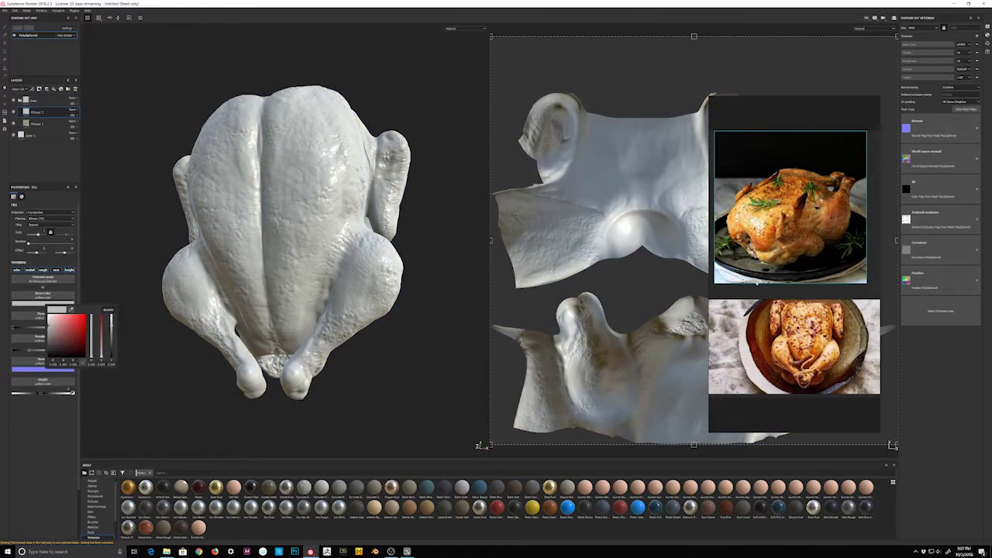
left_click_drag(101, 322, 66, 341)
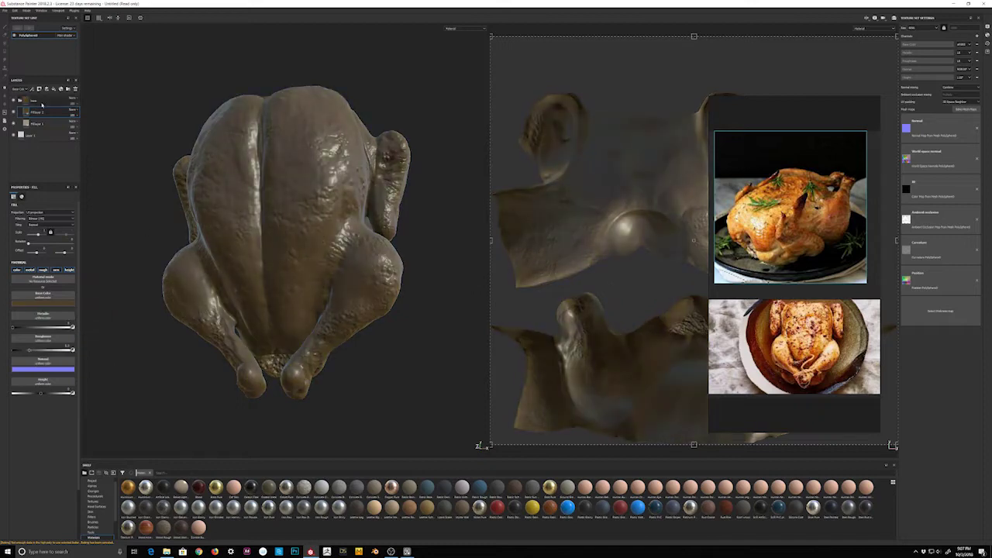
Mask the new fill with a generator and adjust its dirt contrast
left_click(42, 104)
left_click(23, 204)
left_click_drag(48, 250, 45, 251)
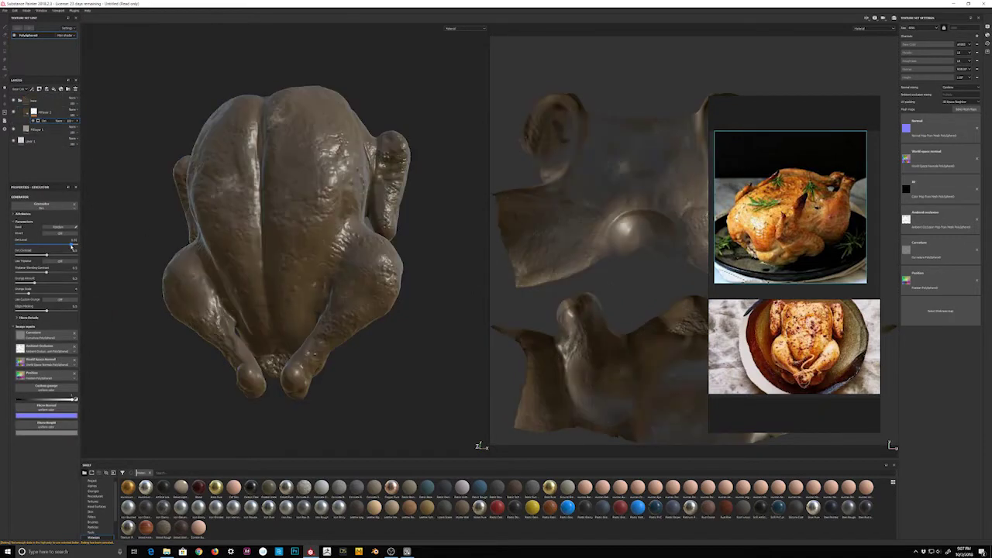
Switch the fill's projection to Tri-planar and give it a tan base colour
left_click(33, 111)
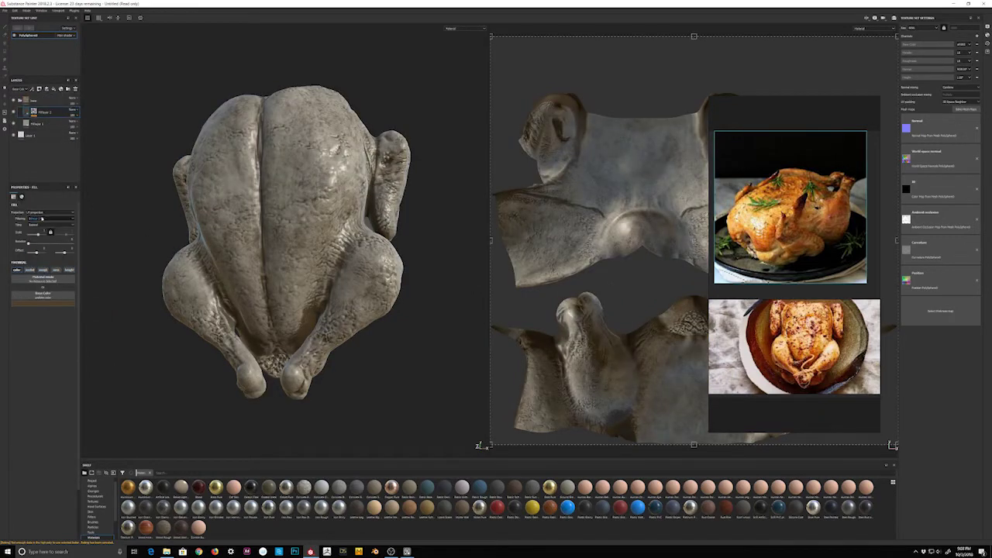
left_click(44, 211)
left_click(44, 225)
mouse_move(233, 349)
left_mouse_down("alt")
mouse_move(284, 394)
mouse_move(326, 372)
left_mouse_up("alt")
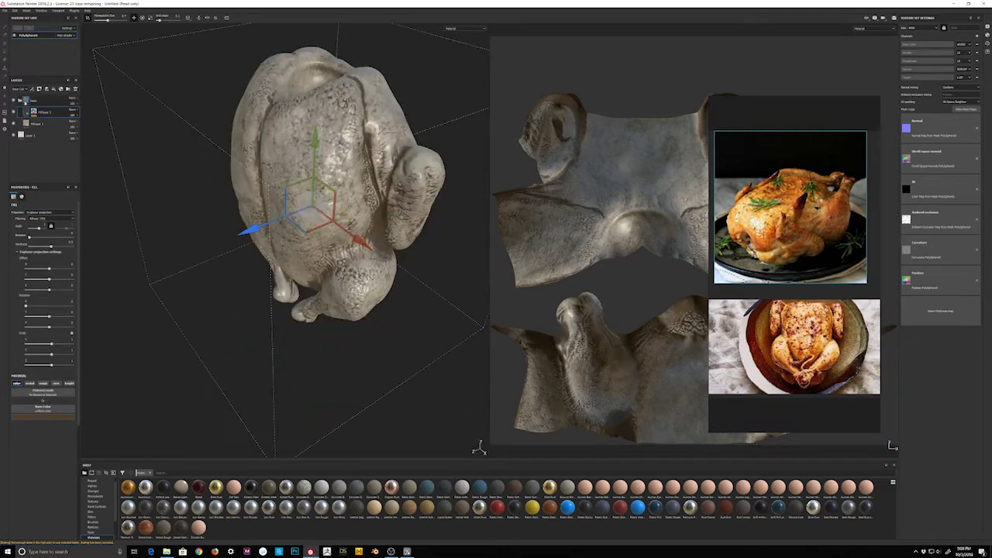
left_click(42, 295)
left_click(57, 445)
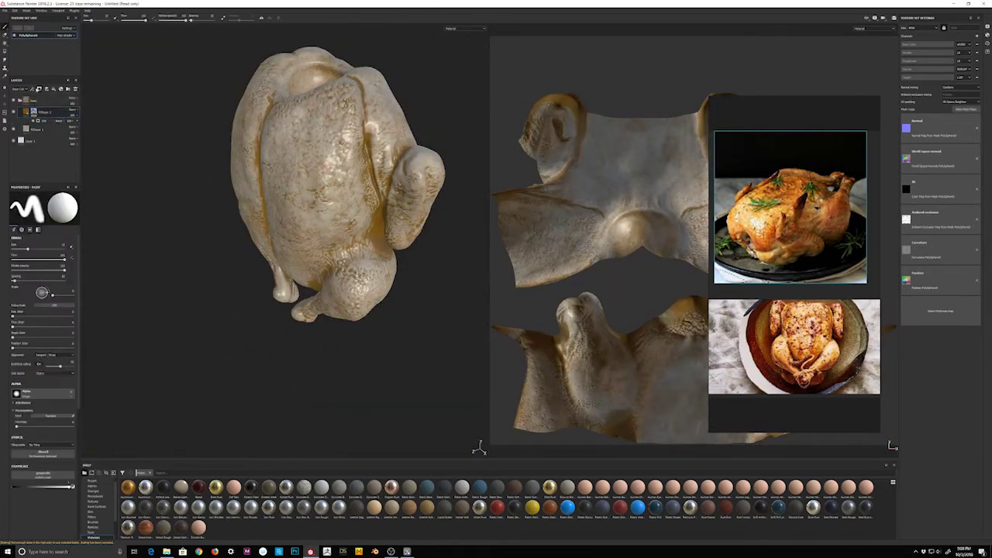
Add a Light generator filter to the fill, angle the light, and fine-tune the yellow-tan colour
left_click(46, 89)
left_click(50, 122)
left_click(44, 203)
left_click(49, 232)
left_click_drag(59, 267, 68, 266)
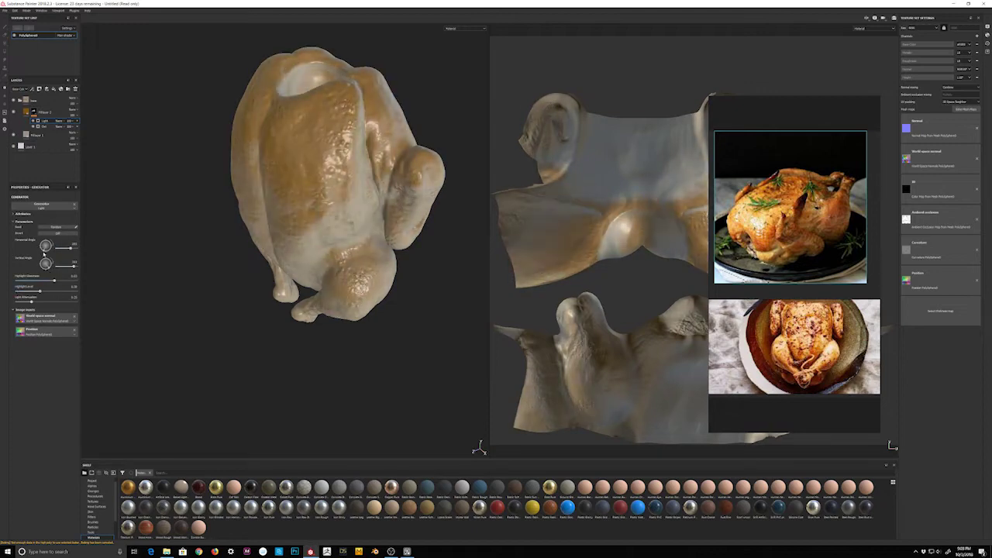
mouse_move(341, 233)
left_mouse_down("alt")
mouse_move(400, 204)
mouse_move(361, 248)
left_mouse_up("alt")
key("ctrl+z")
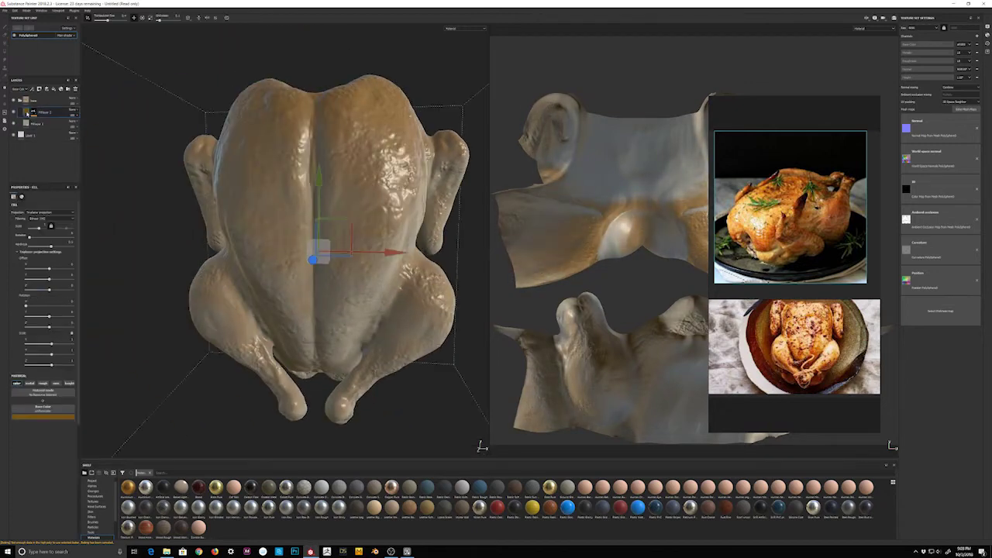
left_click_drag(94, 468, 94, 465)
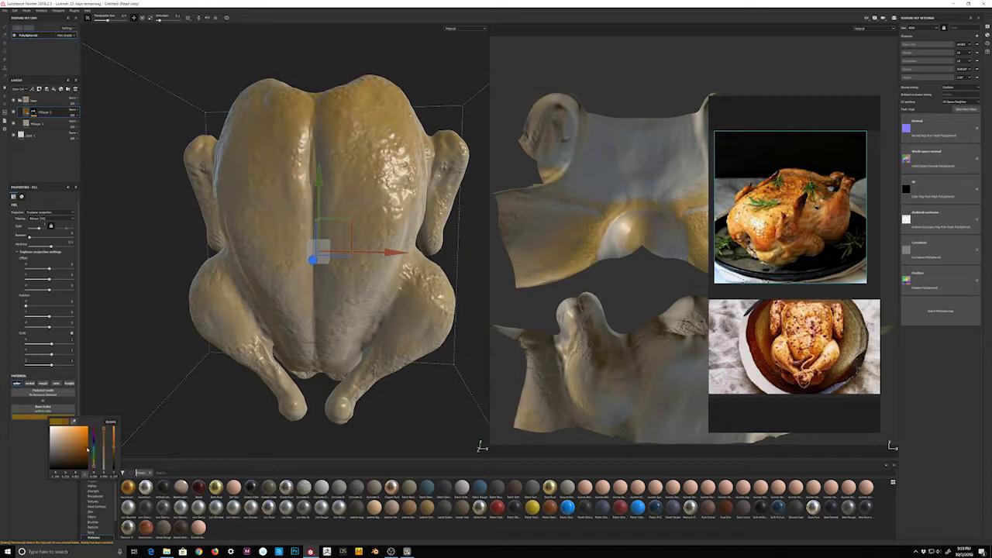
Delete Layer 1, adjust Fill layer 1's colour, and add a new white fill layer on top
left_click(31, 135)
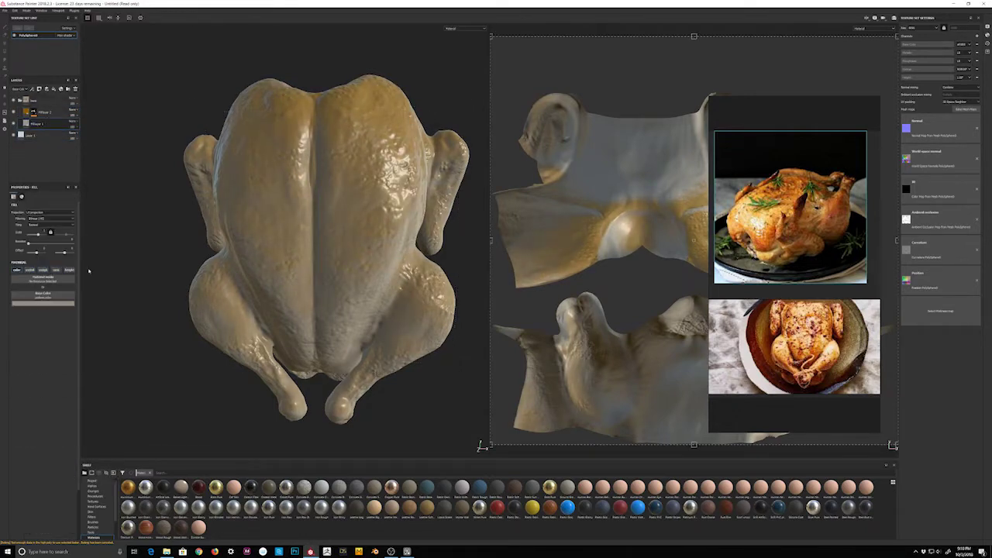
left_click(75, 89)
left_click(46, 112)
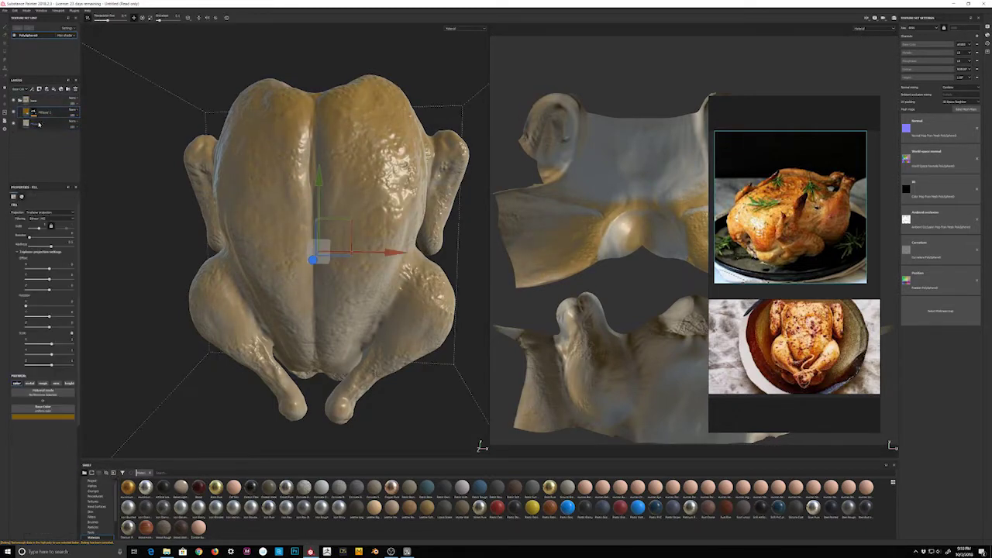
left_click(42, 416)
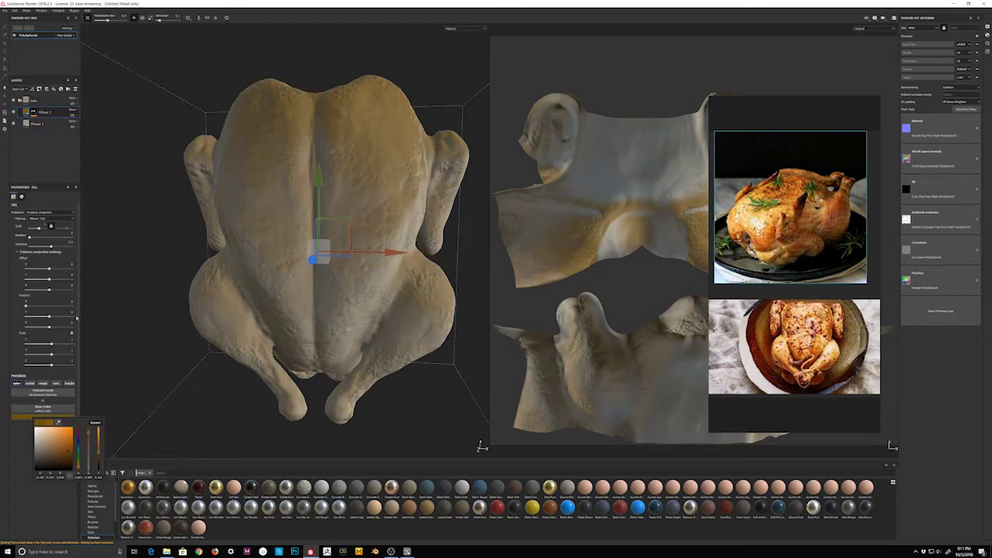
left_click_drag(48, 455, 55, 441)
mouse_move(233, 303)
left_mouse_down("alt")
mouse_move(303, 303)
mouse_move(383, 251)
left_mouse_up("alt")
left_click(39, 88)
Set the new fill to yellow-tan and add a generator mask to it
left_click(43, 303)
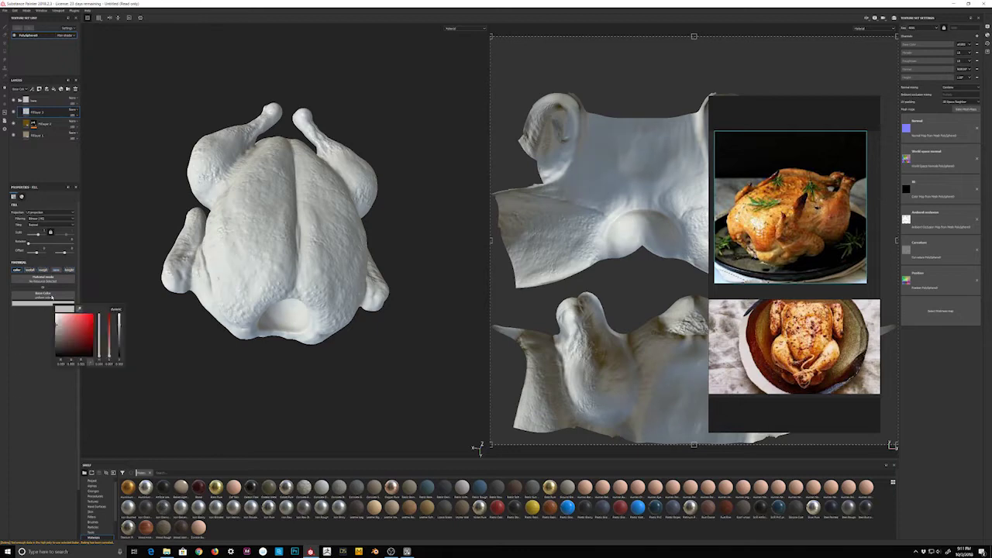
left_click(66, 329)
right_click(35, 100)
left_click(43, 97)
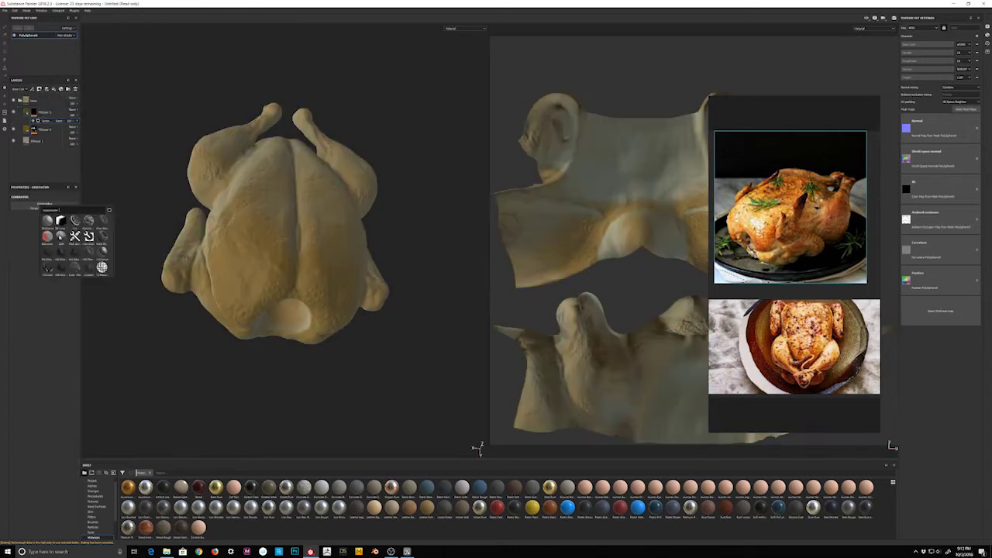
left_click(54, 241)
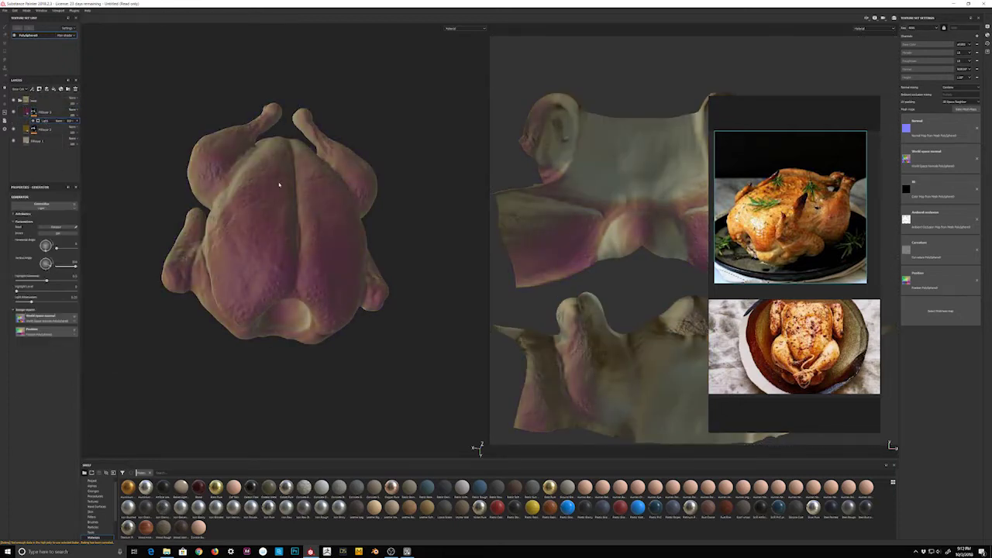
Try a mottled generator on the mask, then remove it
left_click_drag(279, 184, 290, 326, "alt")
left_click(58, 113)
left_click(37, 101)
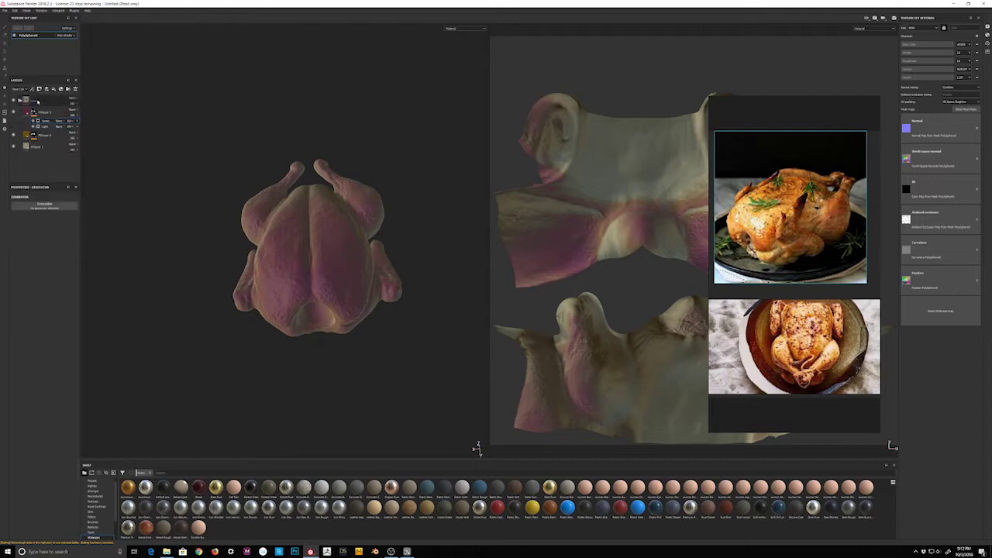
left_click(44, 204)
left_click(100, 266)
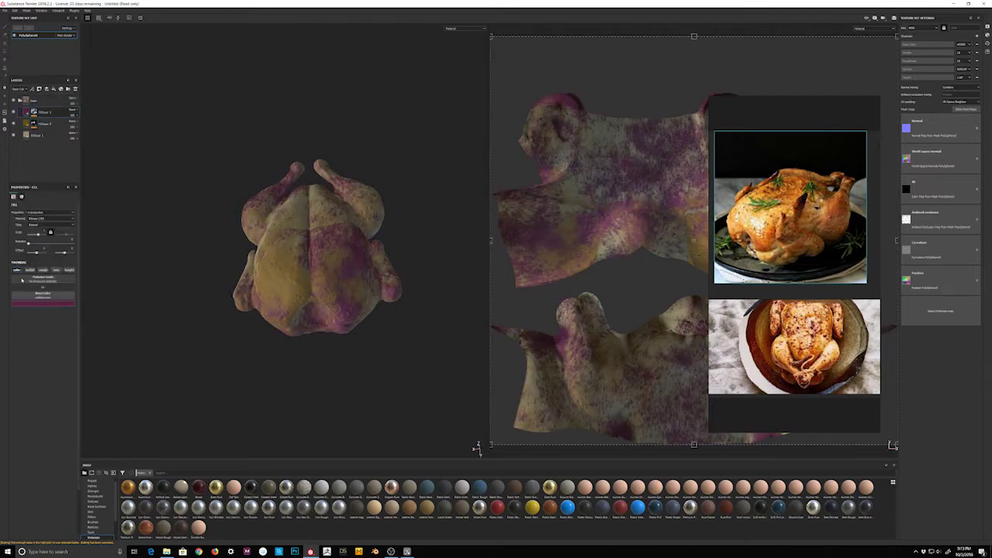
left_click(47, 122)
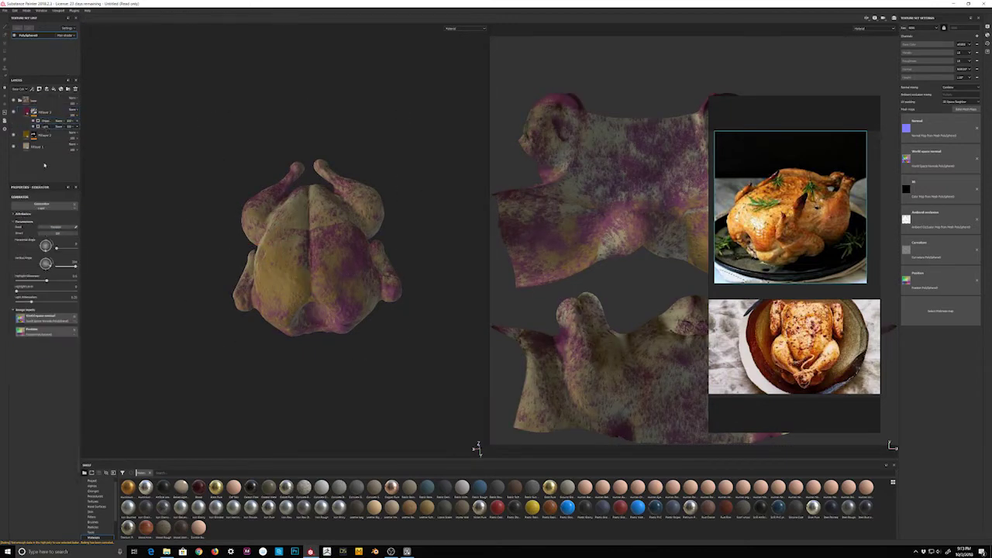
left_click(45, 204)
left_click(78, 248)
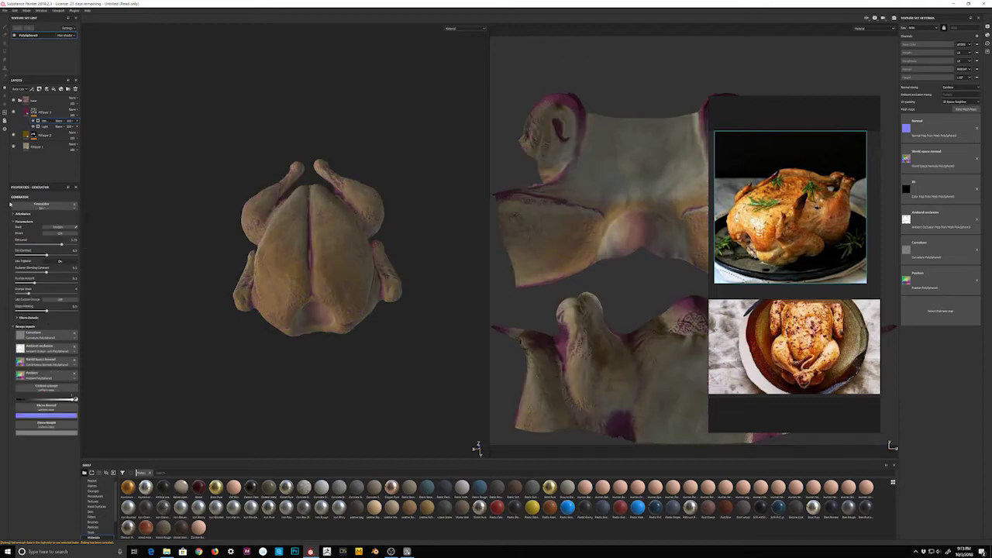
Darken Fill layer 2 to brown and add a generator mask to it
left_click(39, 112)
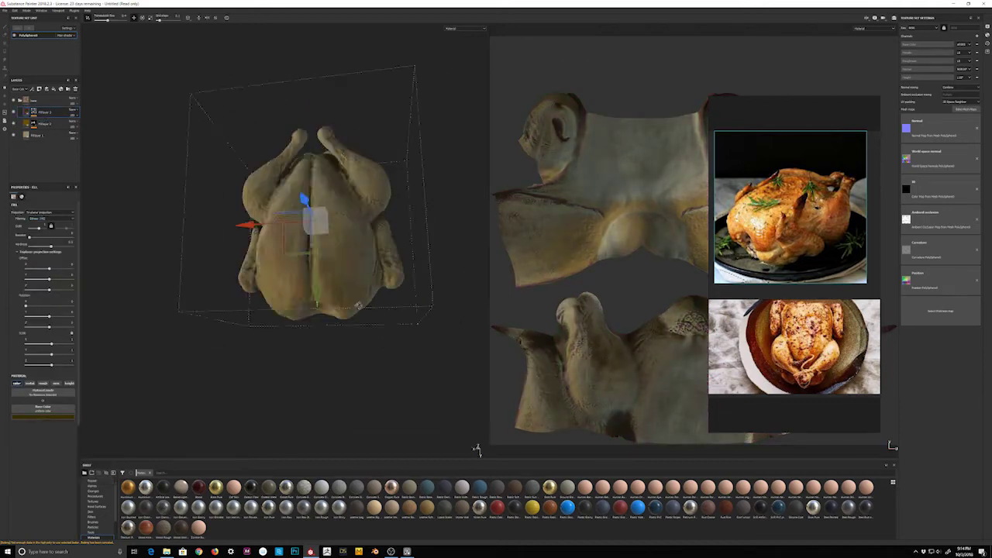
left_click_drag(111, 470, 111, 462)
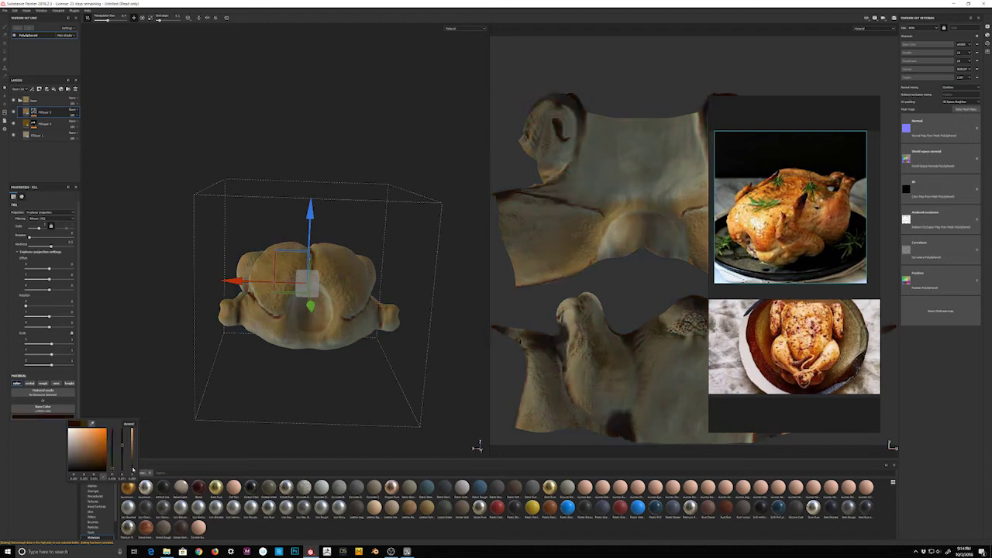
left_click(24, 206)
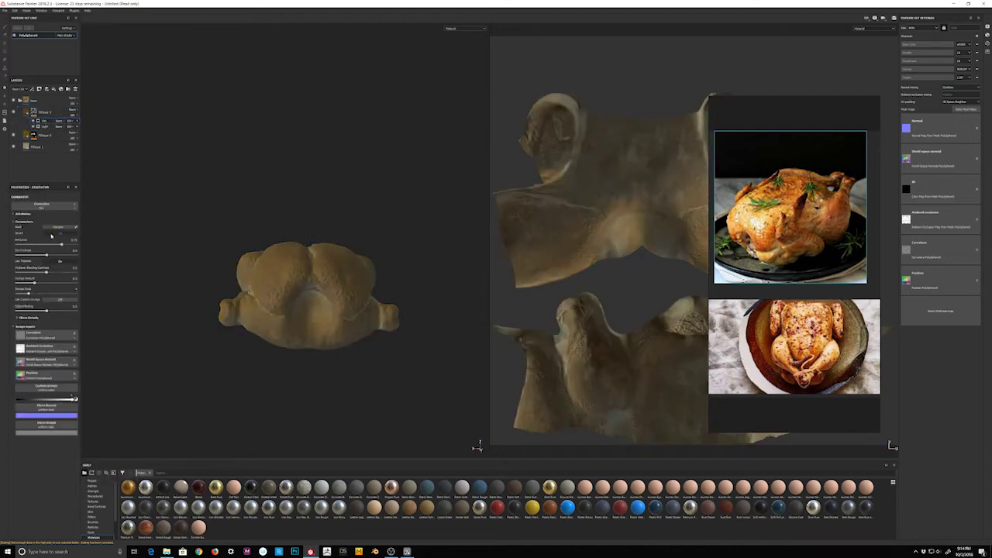
mouse_move(405, 362)
left_mouse_down("alt")
mouse_move(366, 408)
mouse_move(354, 380)
left_mouse_up("alt")
scroll(354, 381, "up", 5)
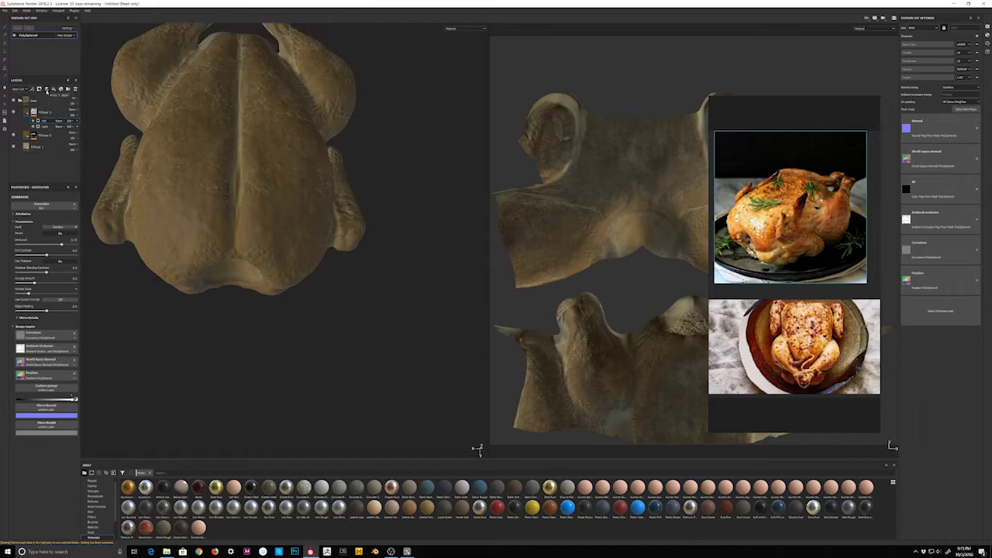
Add a paint layer and a fill layer, enlarge the asset shelf, and browse the particle brushes
left_click(47, 89)
left_click_drag(260, 463, 86, 422)
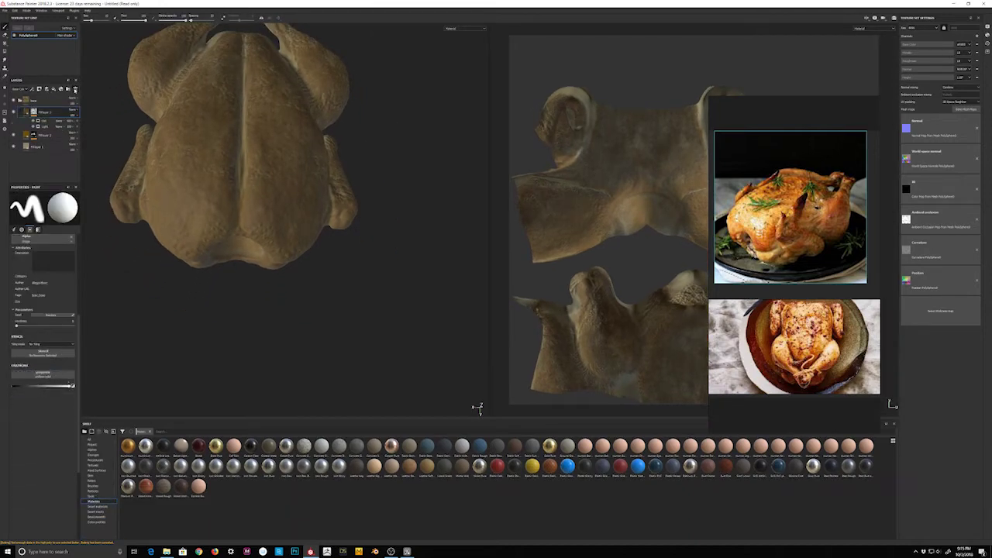
left_click(74, 271)
left_click(92, 487)
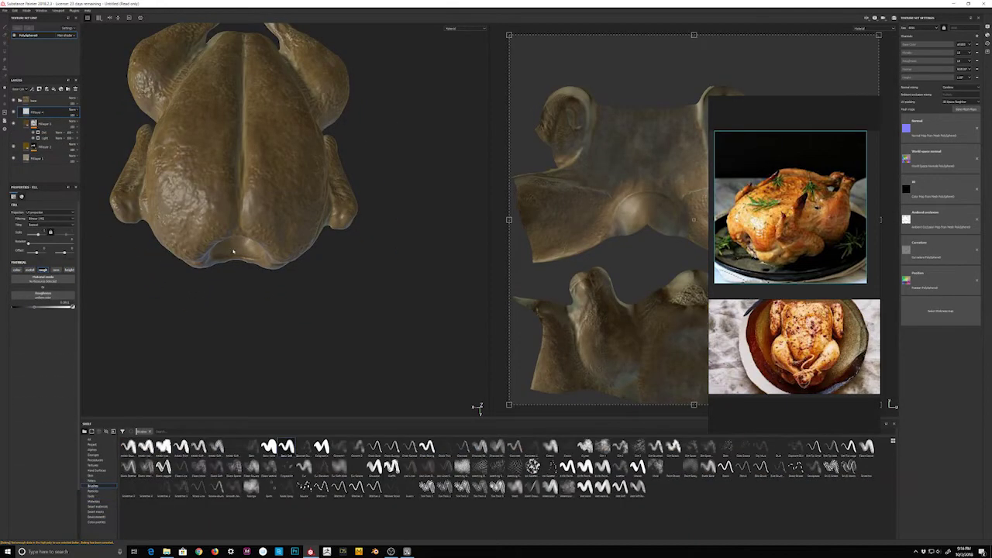
left_click(99, 492)
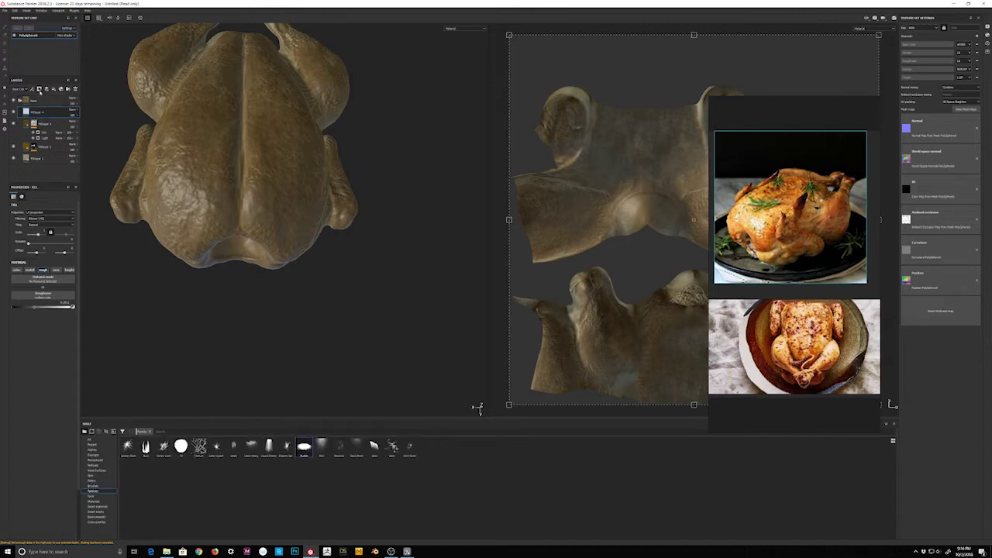
Add another paint layer and pick a particle brush for physical painting
left_click(40, 90)
left_click_drag(266, 176, 272, 233, "alt")
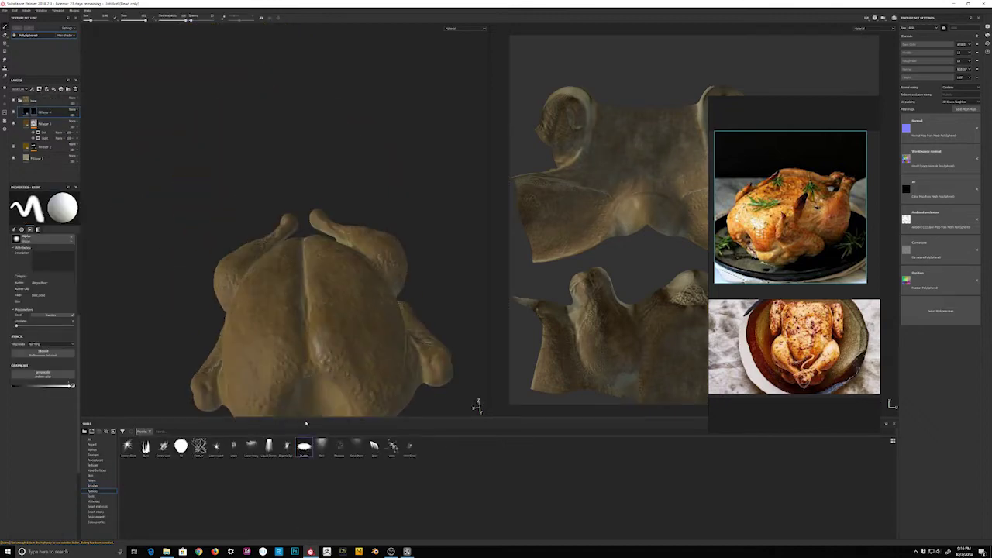
left_click(321, 446)
left_click_drag(326, 248, 344, 204, "alt")
scroll(326, 273, "up", 5)
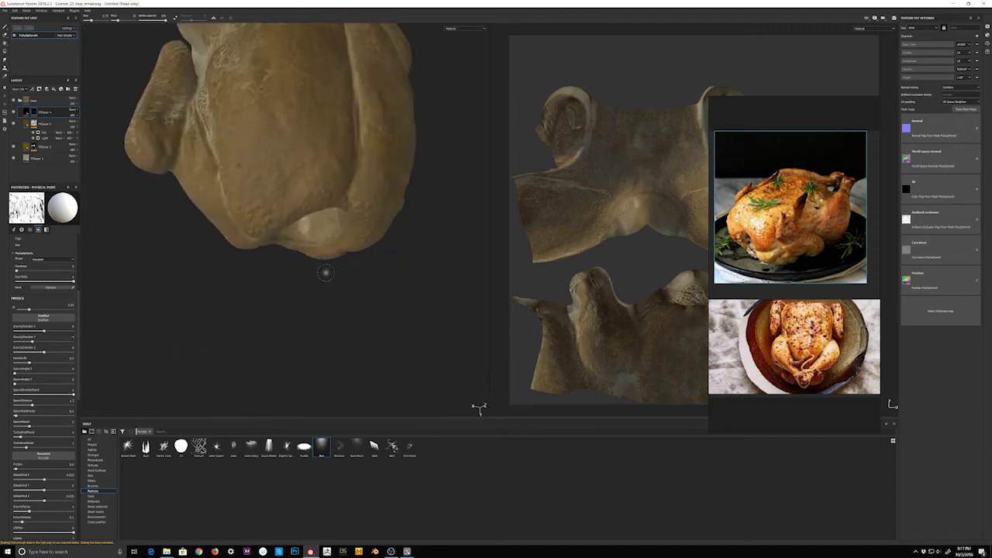
left_click_drag(326, 273, 336, 275, "alt")
Apply a Dirt generator to the layer's mask and inspect the Roughness channel
left_click(54, 89)
left_click(43, 203)
left_click(74, 236)
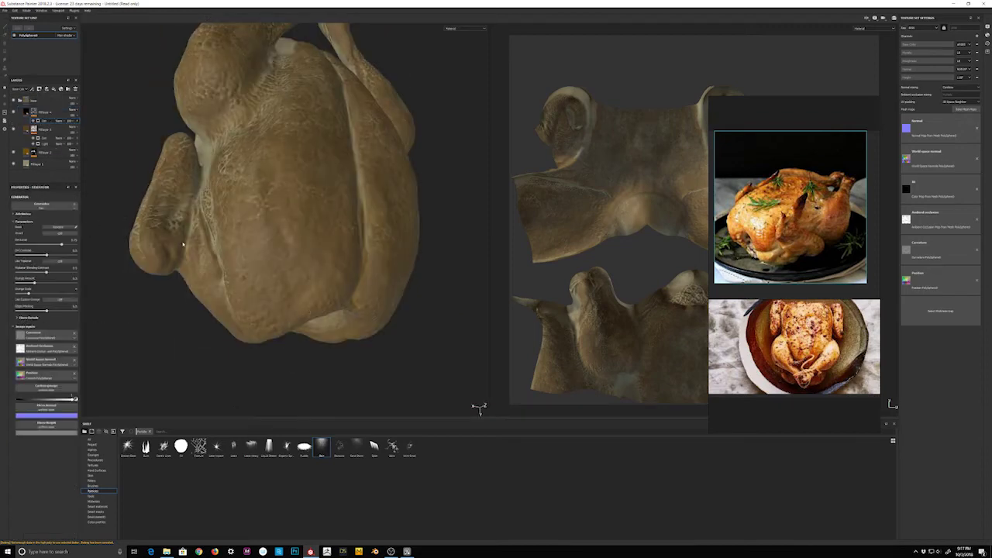
key("c")
key("c")
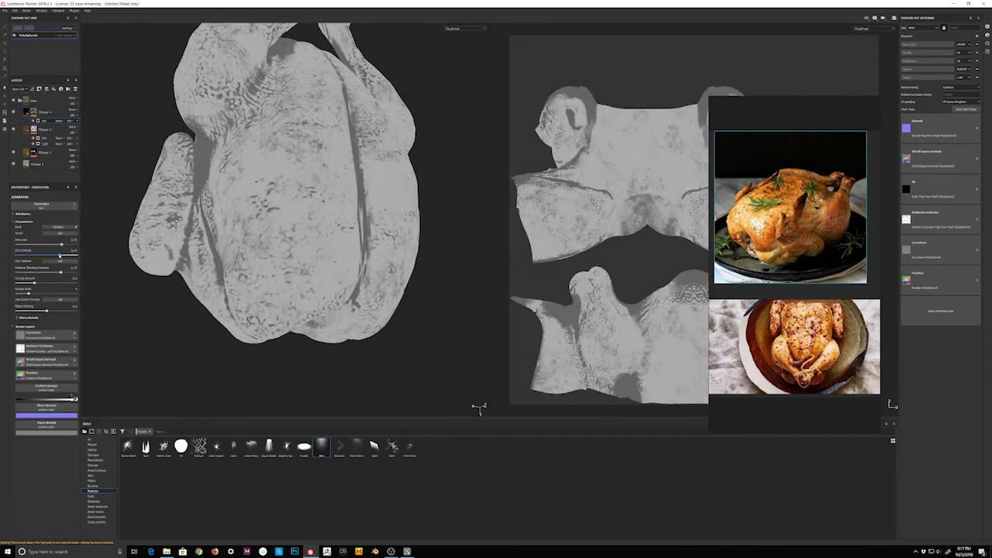
key("c")
left_click(4, 60)
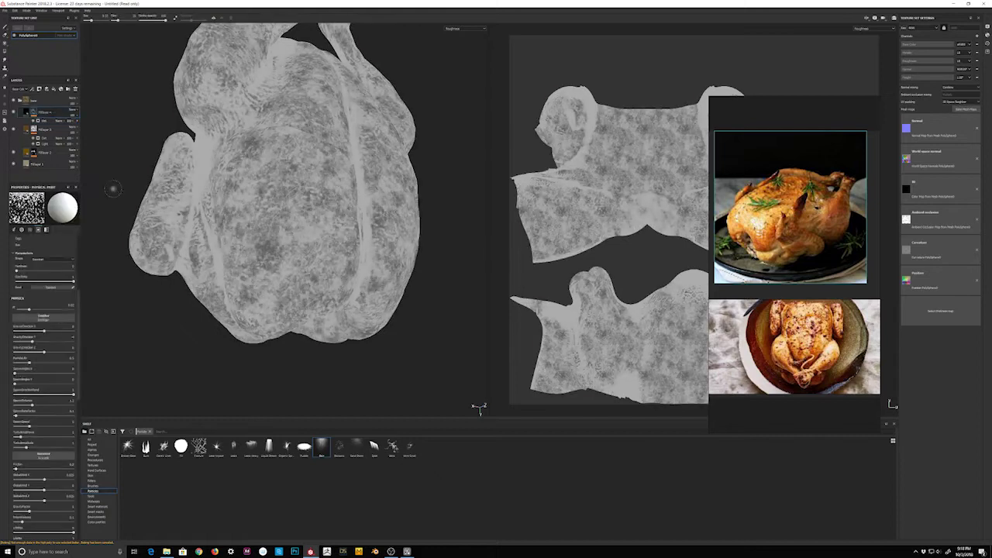
key("m")
mouse_move(294, 233)
left_mouse_down("alt")
mouse_move(333, 229)
mouse_move(273, 165)
left_mouse_up("alt")
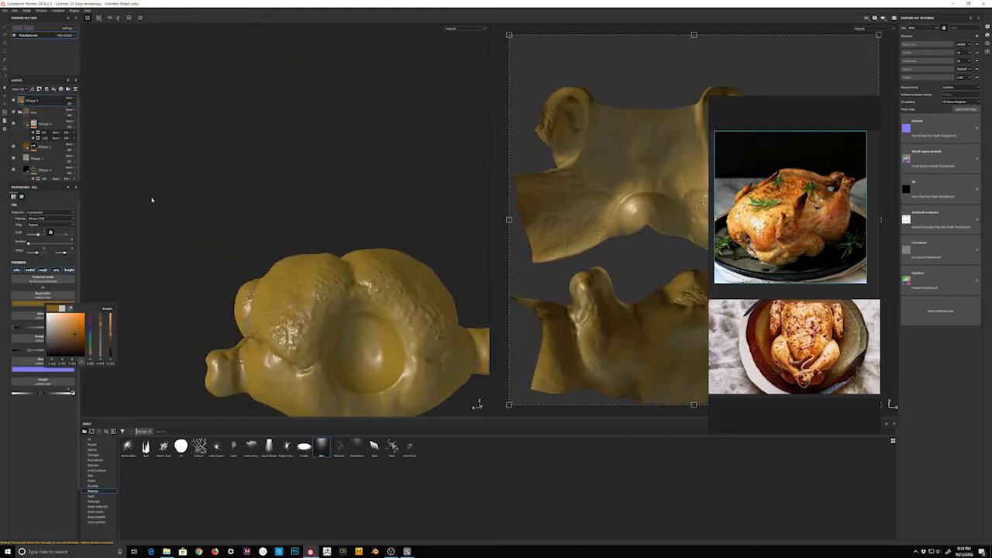
Look up PureRef colour picking and set the fill's base colour to dark yellow-gold
mouse_move(294, 256)
left_mouse_down("alt")
mouse_move(370, 228)
mouse_move(486, 407)
mouse_move(367, 281)
left_mouse_up("alt")
key("alt+Tab")
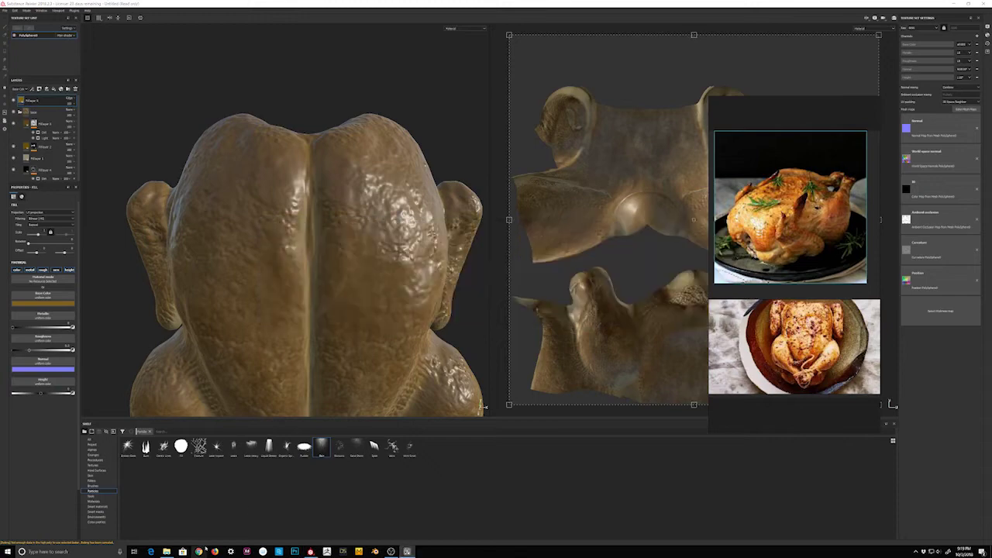
key("Return")
left_click(288, 377)
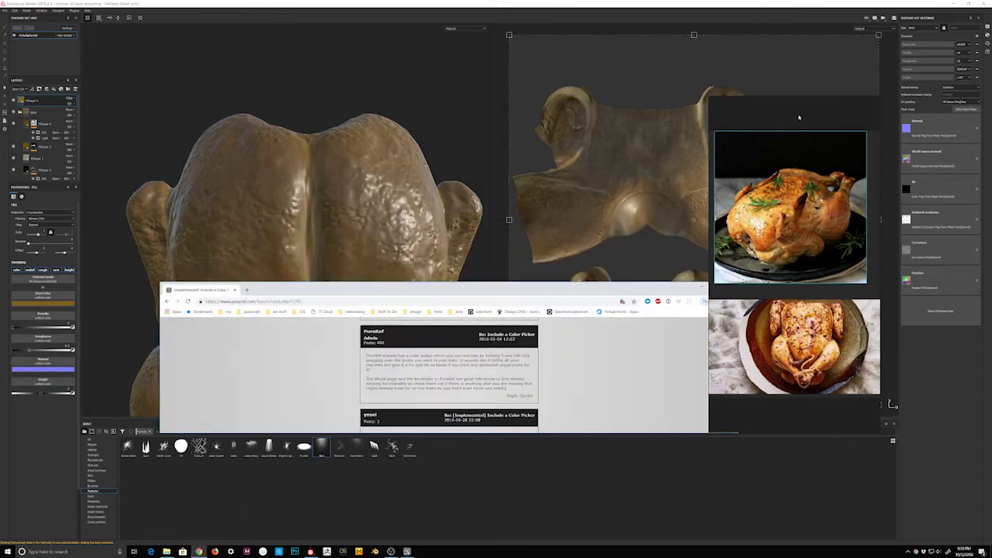
scroll(760, 241, "up", 5)
key("alt+Tab")
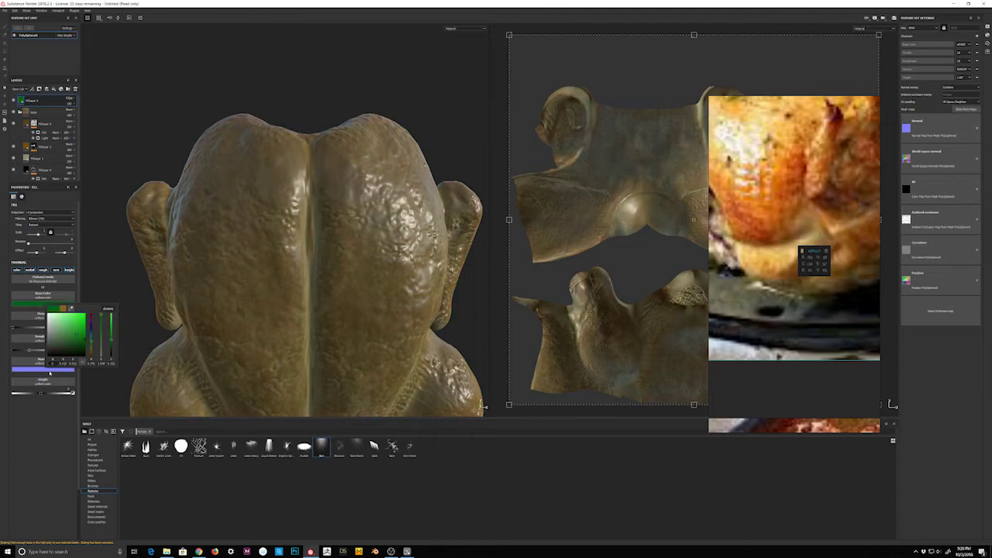
left_click(72, 367)
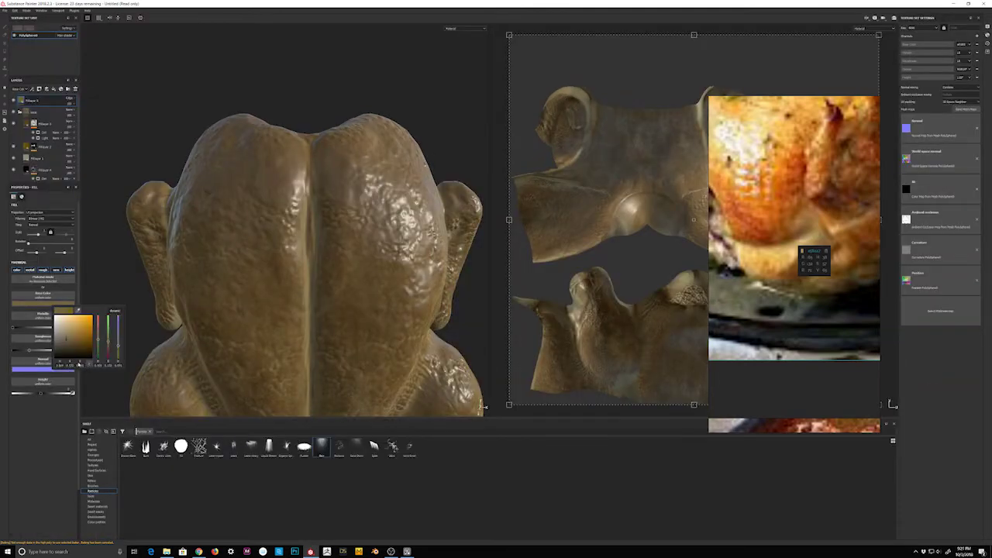
Sample the reference photo to set the base colour to a reddish roast brown
left_click(79, 364)
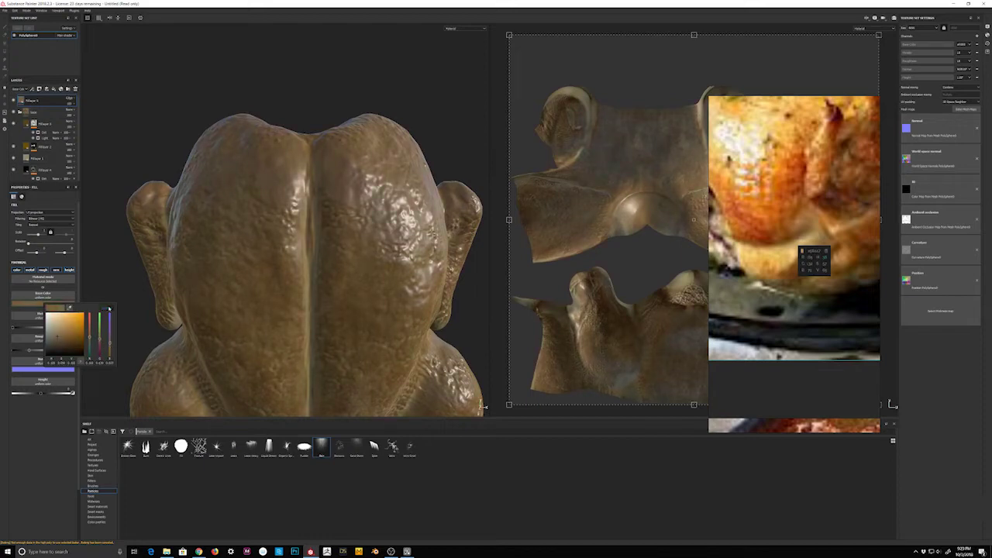
key("alt+Tab")
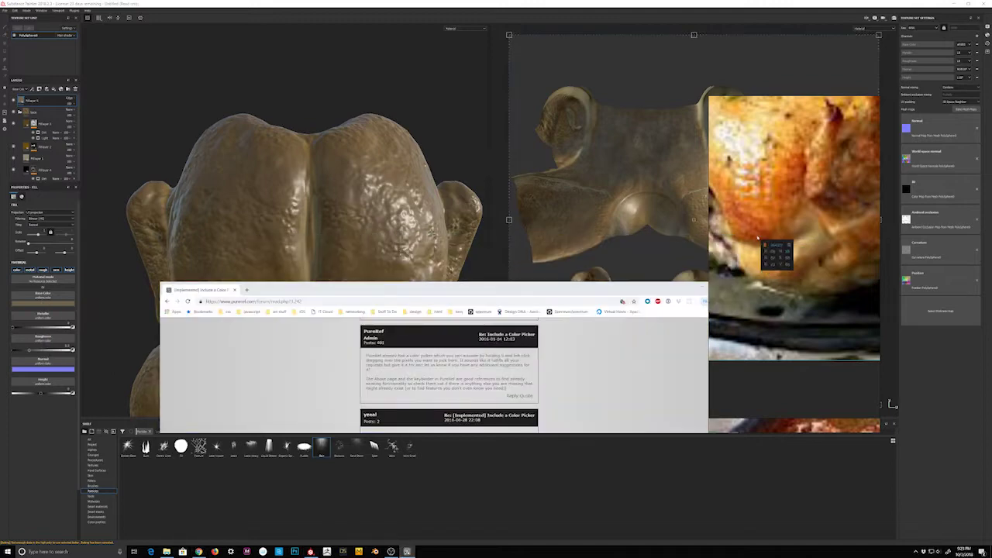
key("alt+Tab")
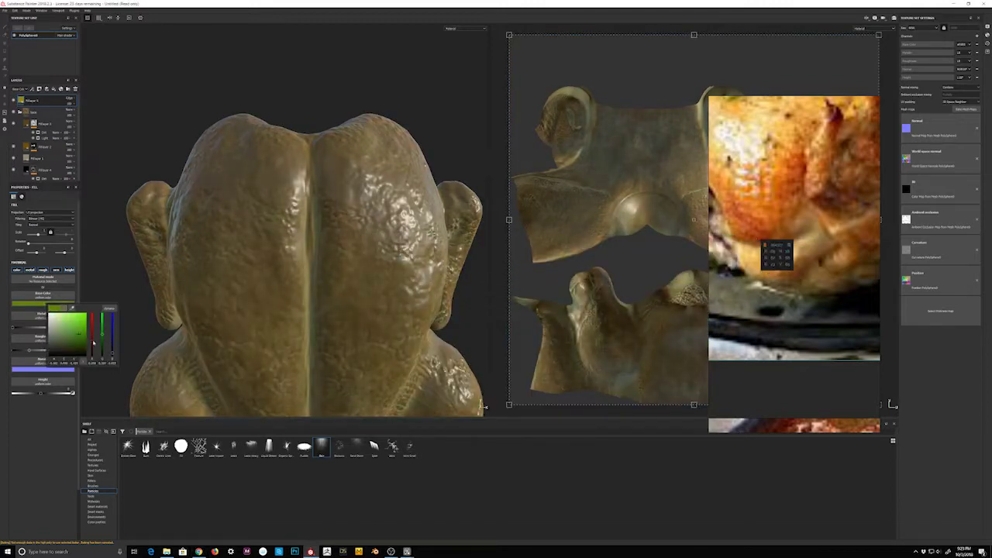
left_click(75, 340)
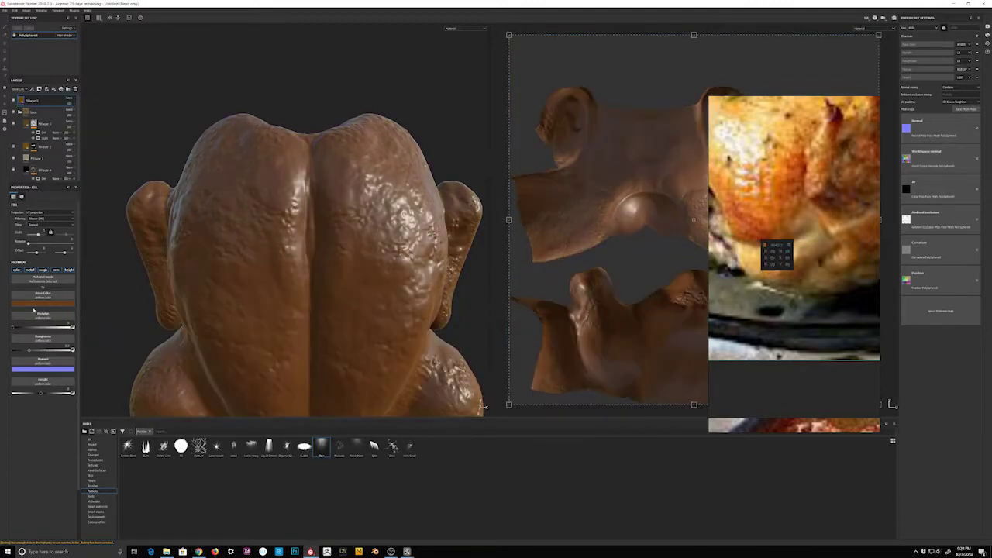
Lighten the base colour to orange-brown and mask the fill with a custom-grunge generator
left_click(33, 310)
left_click(91, 329)
right_click(46, 101)
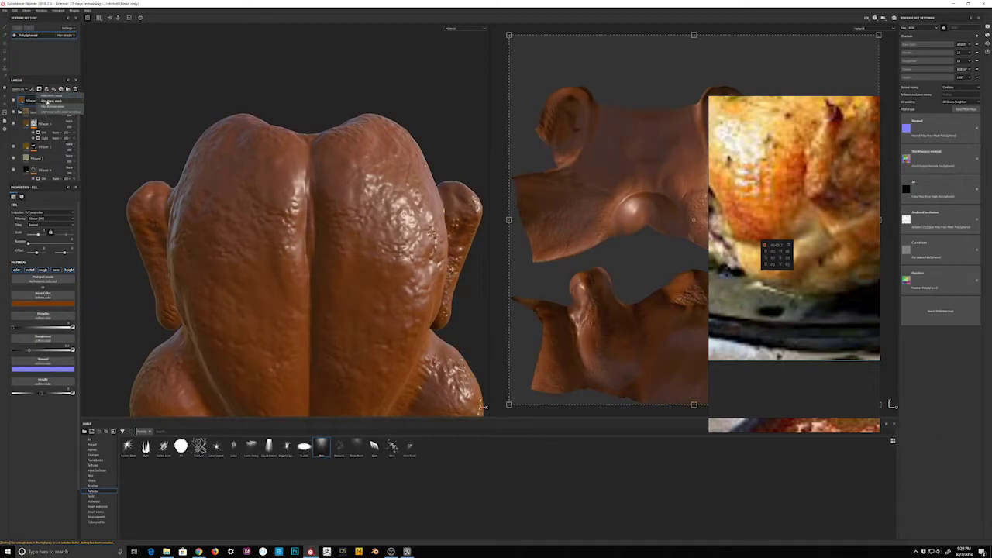
left_click(62, 124)
left_click(23, 206)
left_click(62, 233)
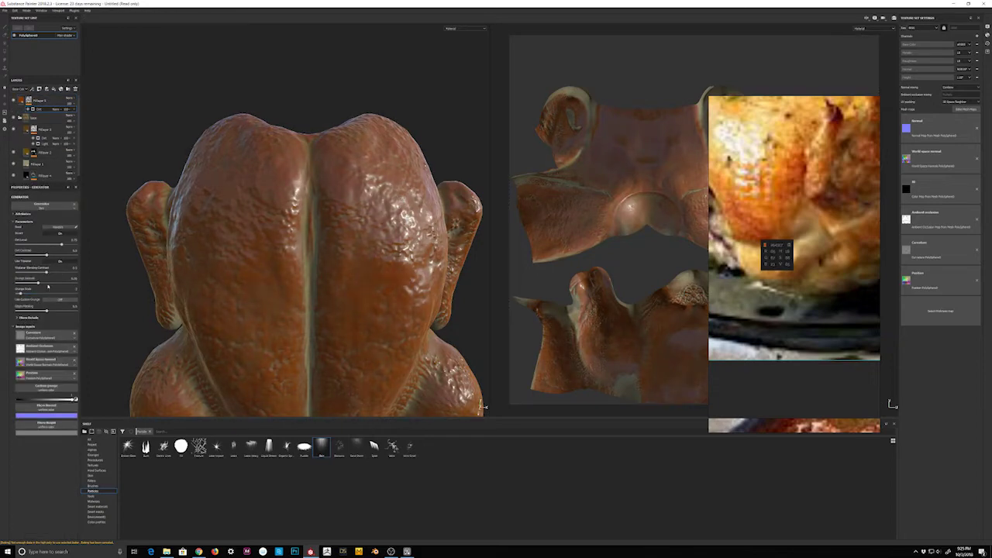
left_click(60, 299)
Darken the fill layer's base colour to a deeper red and inspect the skin close up
left_click_drag(83, 211, 284, 359, "alt")
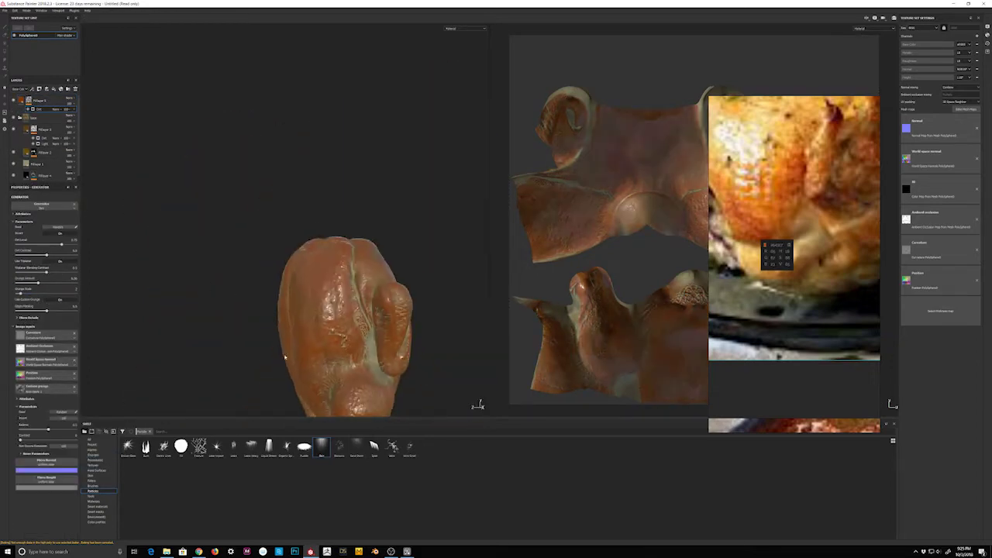
scroll(333, 262, "down", 5)
scroll(271, 317, "up", 8)
mouse_move(271, 317)
left_mouse_down("alt")
mouse_move(333, 233)
mouse_move(290, 215)
mouse_move(303, 177)
left_mouse_up("alt")
left_click(37, 115)
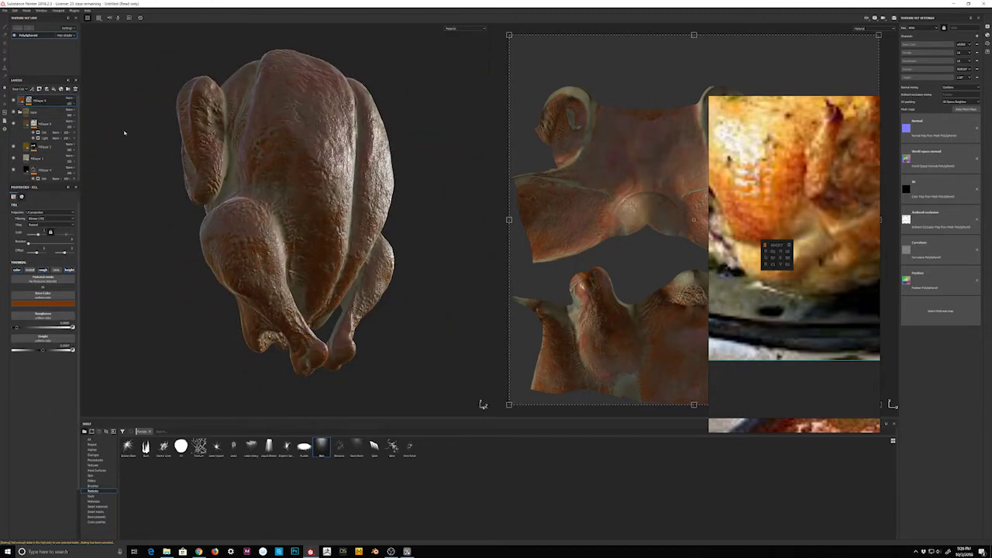
left_click(76, 354)
left_click(38, 347)
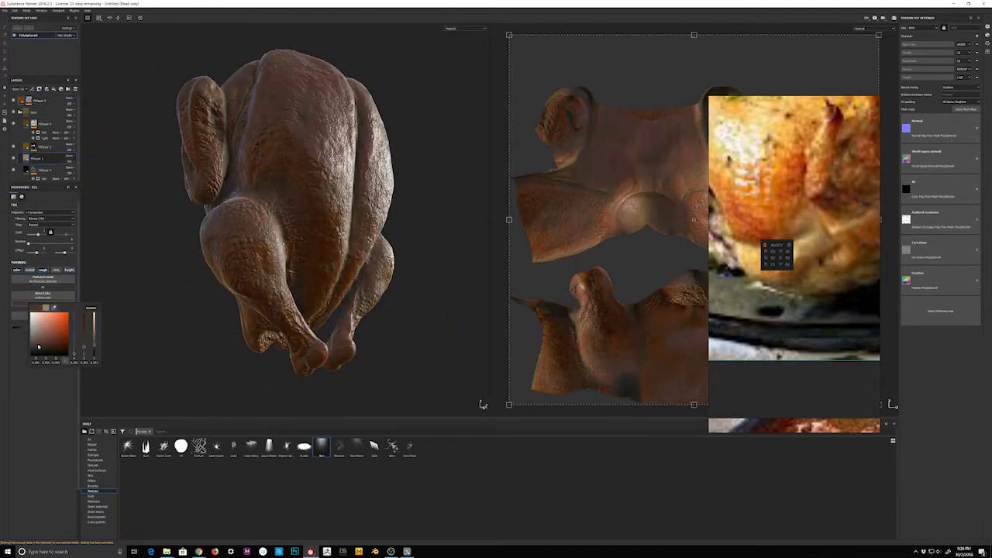
mouse_move(295, 232)
left_mouse_down("alt")
mouse_move(261, 224)
mouse_move(256, 240)
left_mouse_up("alt")
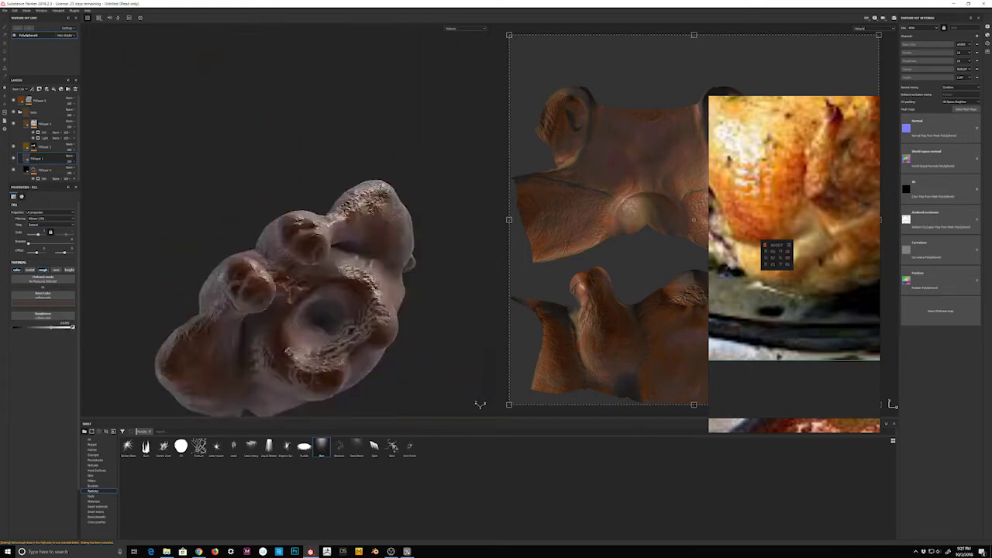
mouse_move(255, 240)
right_mouse_down("alt")
mouse_move(248, 249)
mouse_move(349, 326)
right_mouse_up("alt")
left_click_drag(349, 325, 476, 409, "alt")
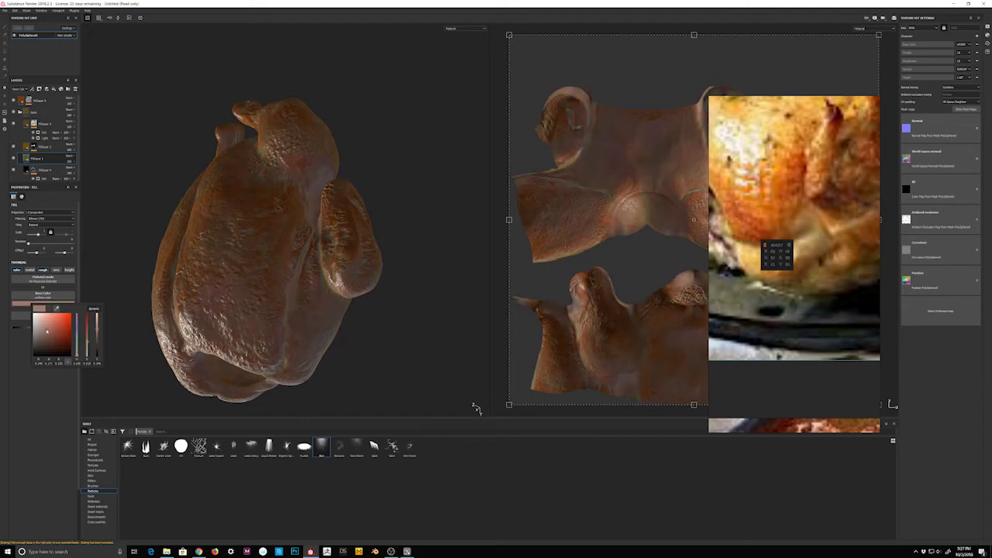
Shift the layer's colour towards yellow, check the bird's side and back, and add a new layer
left_click(43, 302)
left_click_drag(101, 318, 107, 331)
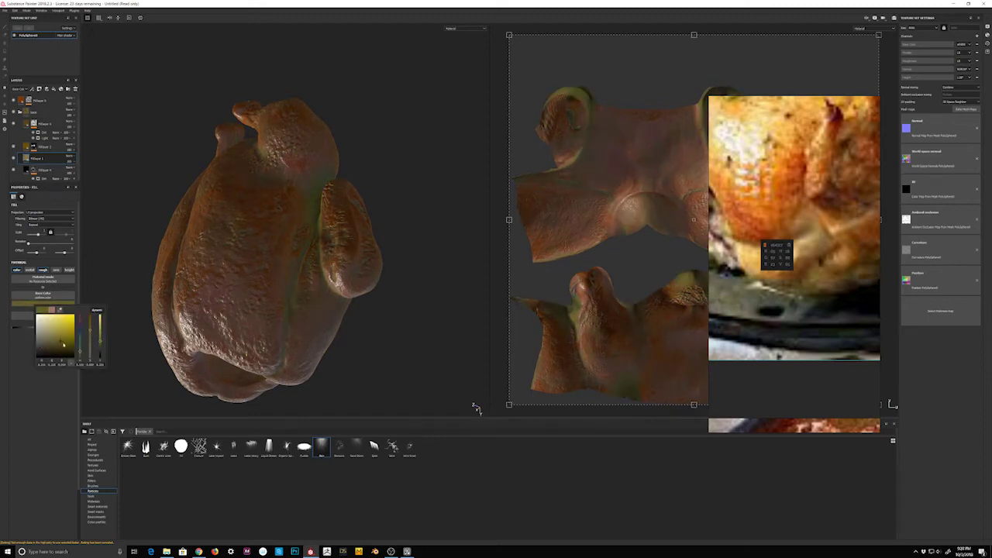
left_click_drag(248, 225, 233, 266, "alt")
right_click_drag(232, 266, 481, 401, "alt")
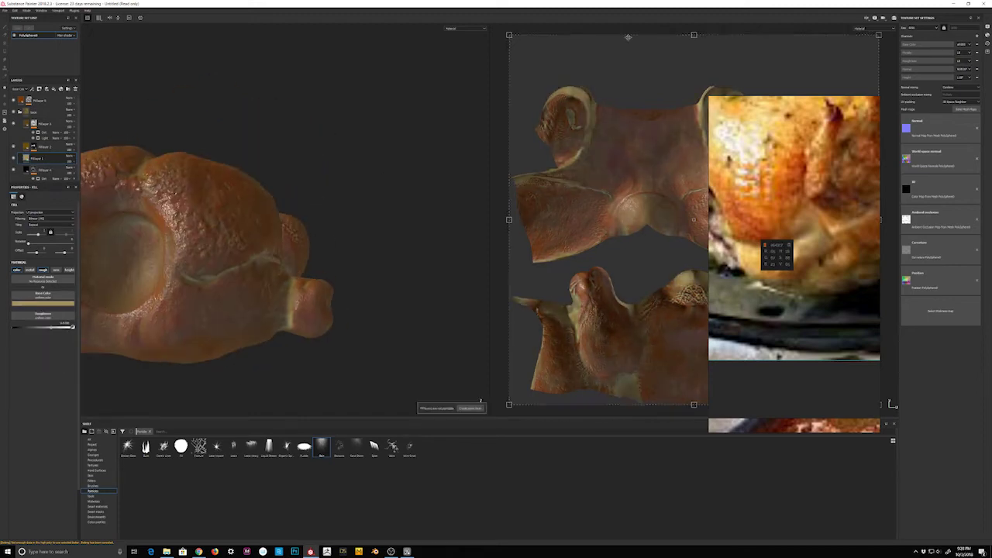
left_click_drag(328, 204, 207, 244, "alt")
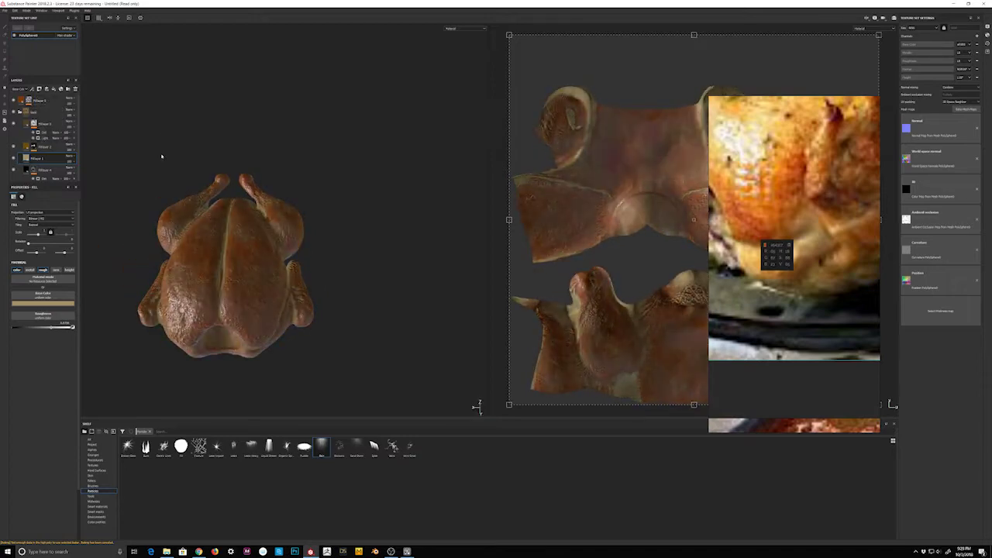
left_click_drag(352, 138, 427, 253, "alt")
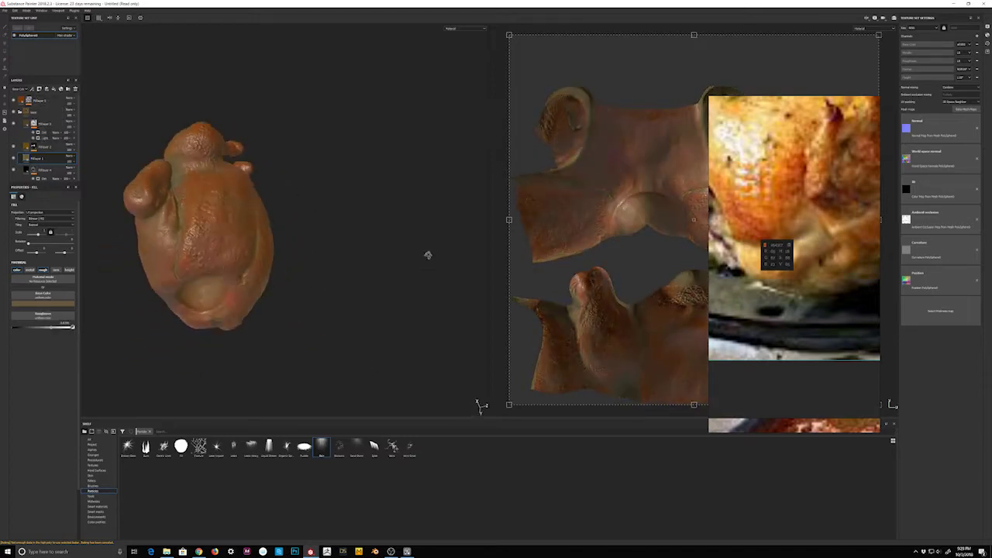
left_click(61, 89)
Add a pale tan fill layer with a mask, trying and undoing a Light generator
left_click(46, 88)
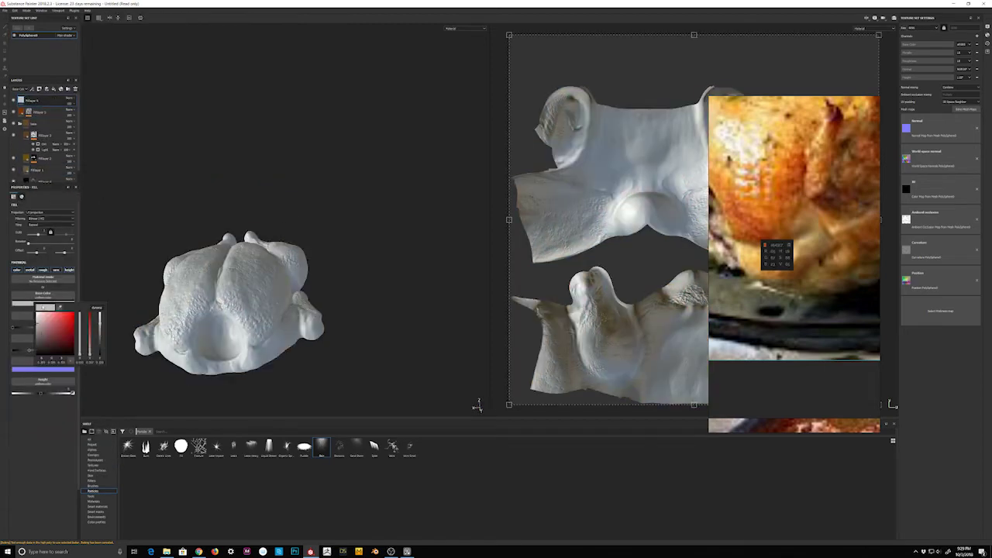
left_click_drag(46, 325, 59, 345)
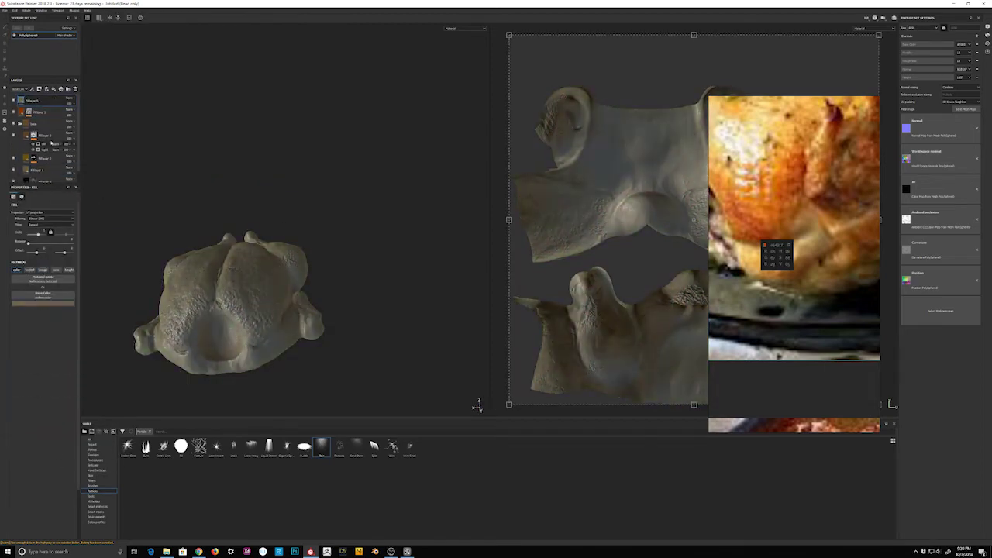
left_click(31, 101)
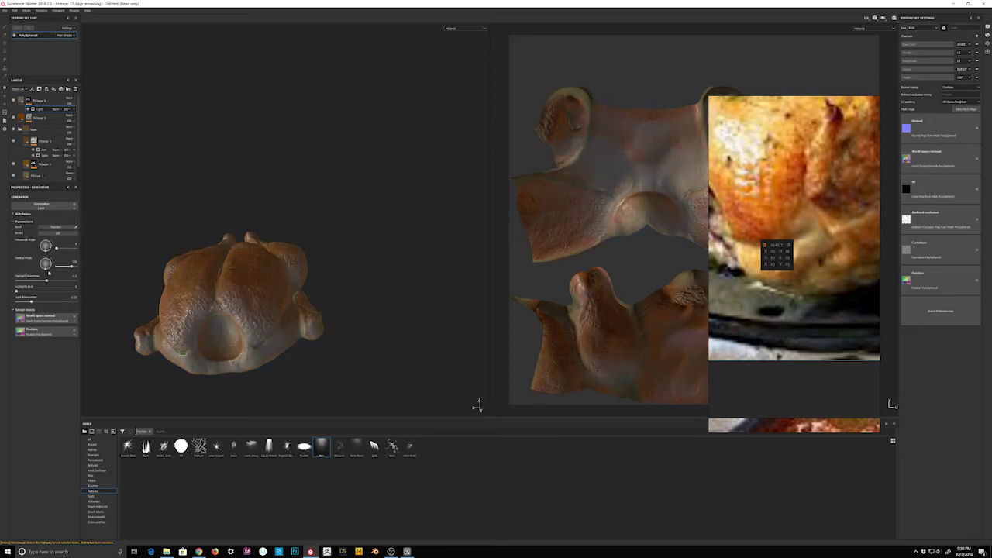
left_click(74, 100)
key("Escape")
key("ctrl+z")
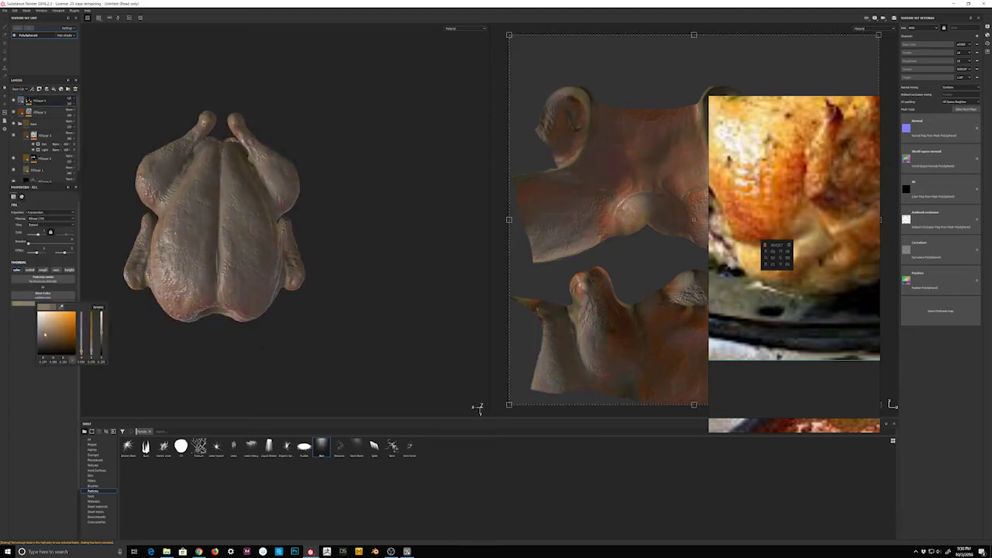
Lower the Dirt generator's amount and set its blending to Soft Light
left_click(28, 101)
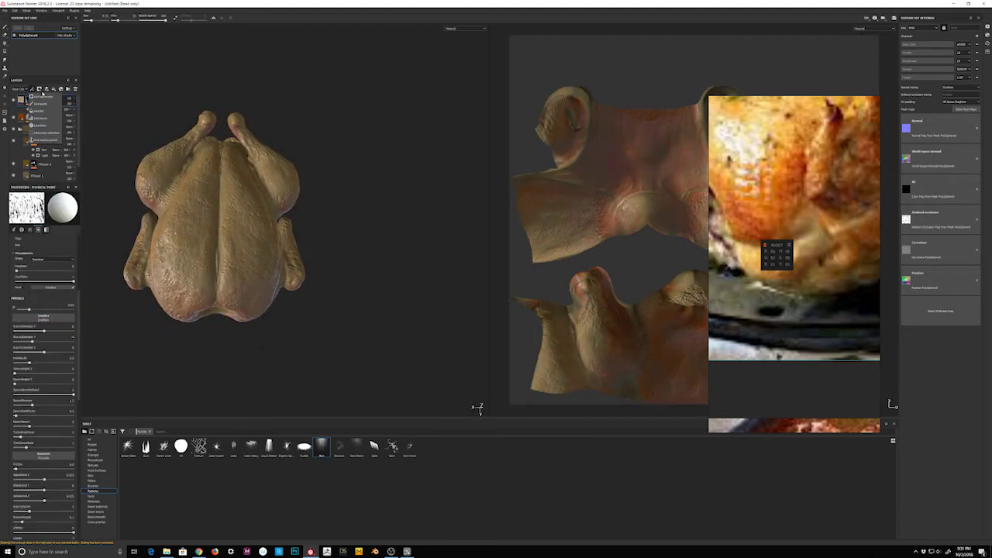
left_click_drag(75, 252, 65, 246)
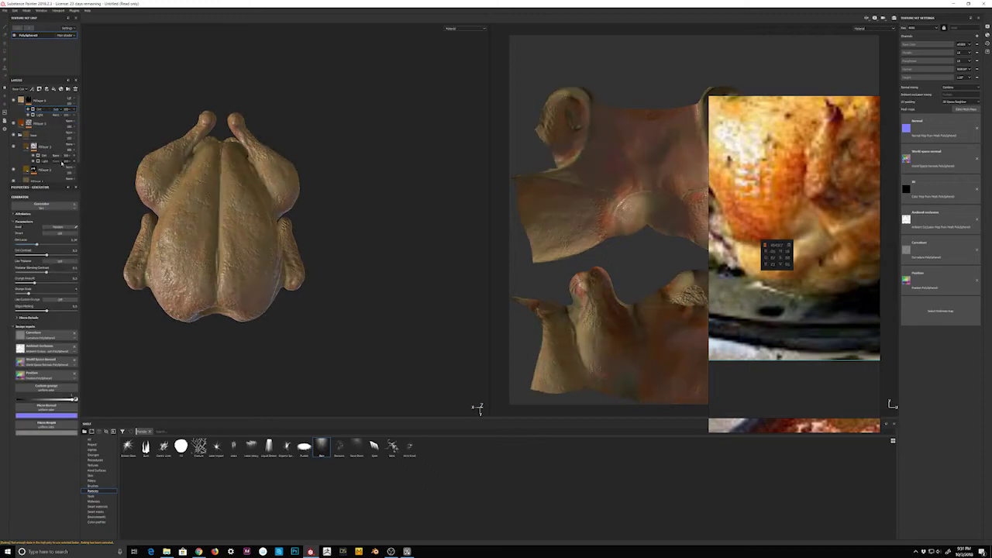
left_click(62, 109)
left_click(69, 132)
left_click(62, 109)
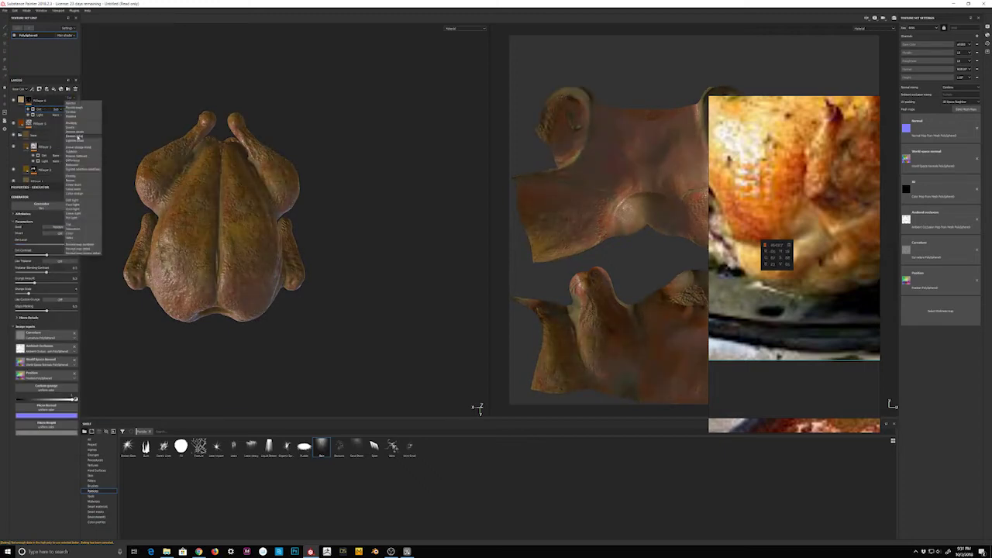
left_click(82, 113)
Add another fill layer on top and open its base colour
mouse_move(140, 83)
left_mouse_down("alt")
mouse_move(258, 252)
mouse_move(68, 89)
left_mouse_up("alt")
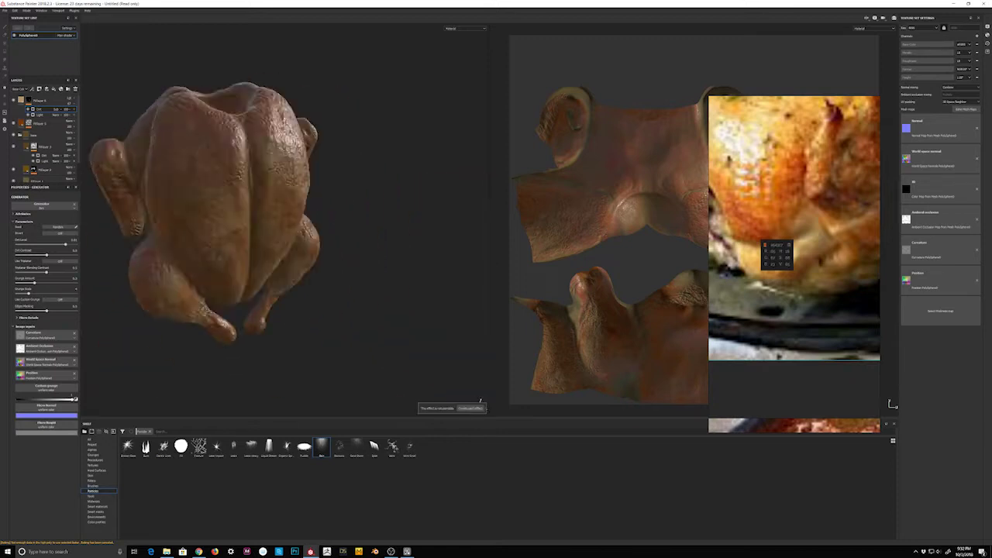
left_click(67, 89)
left_click(43, 299)
Paint a beige layer onto the chicken through a black mask with a rough grunge brush
left_click(55, 339)
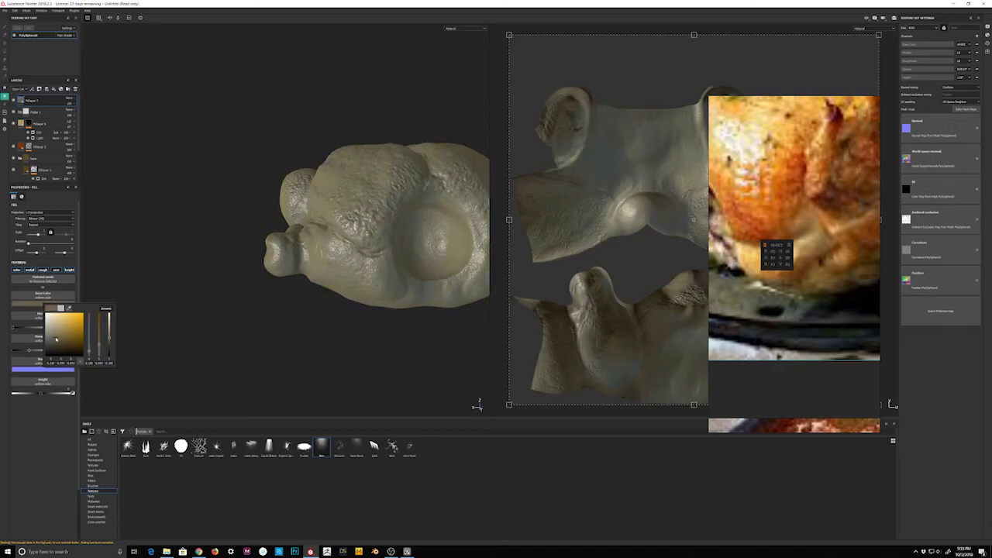
left_click(92, 486)
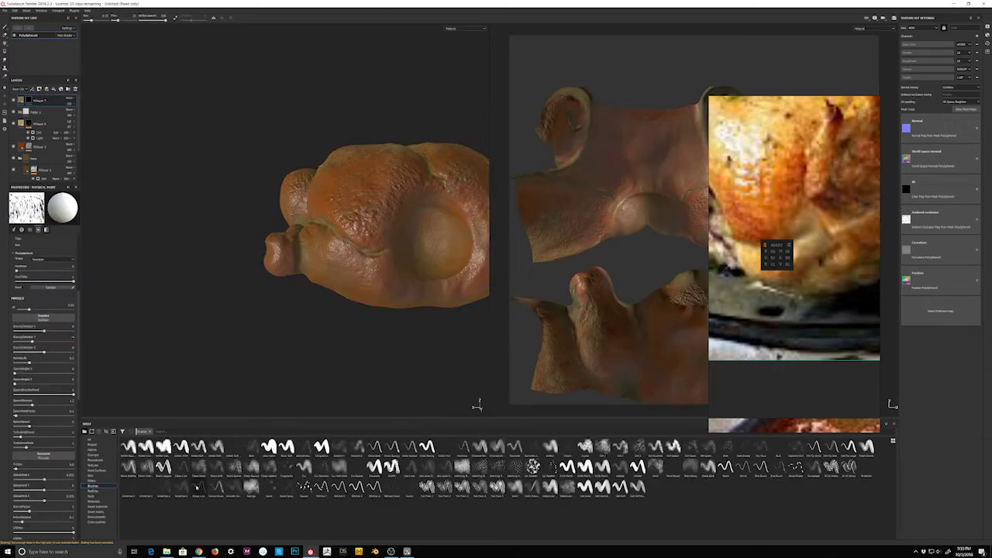
left_click(603, 447)
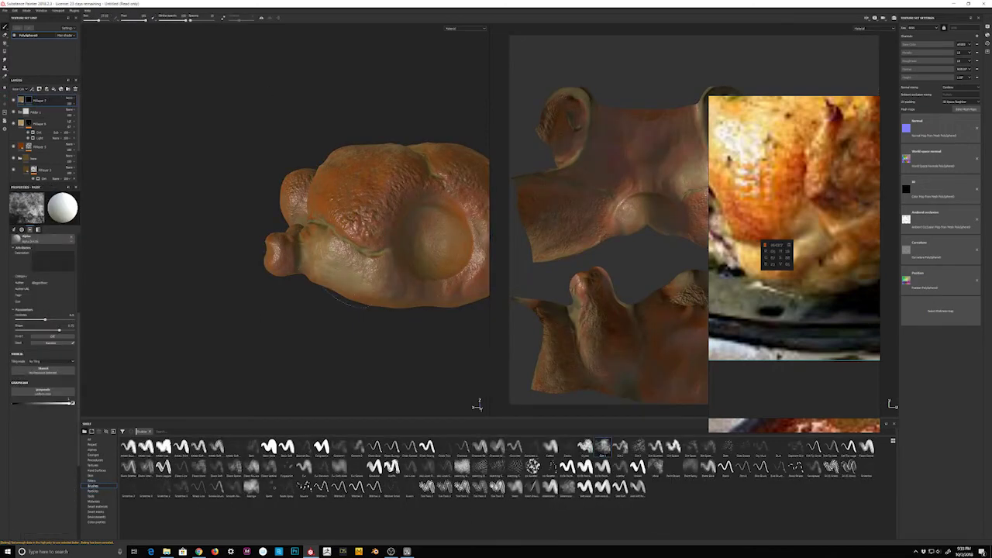
mouse_move(357, 298)
left_mouse_down()
mouse_move(388, 279)
mouse_move(396, 287)
mouse_move(370, 217)
mouse_move(380, 308)
mouse_move(341, 256)
left_mouse_up()
right_click_drag(342, 256, 311, 194, "alt")
key("f")
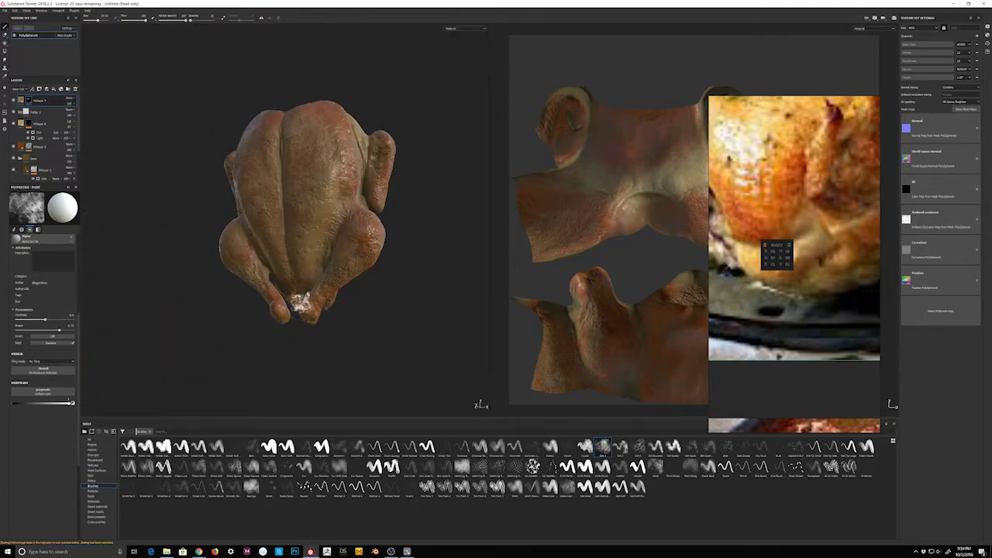
Add another fully masked fill layer and paint its mask onto the chicken's back
left_click(53, 90)
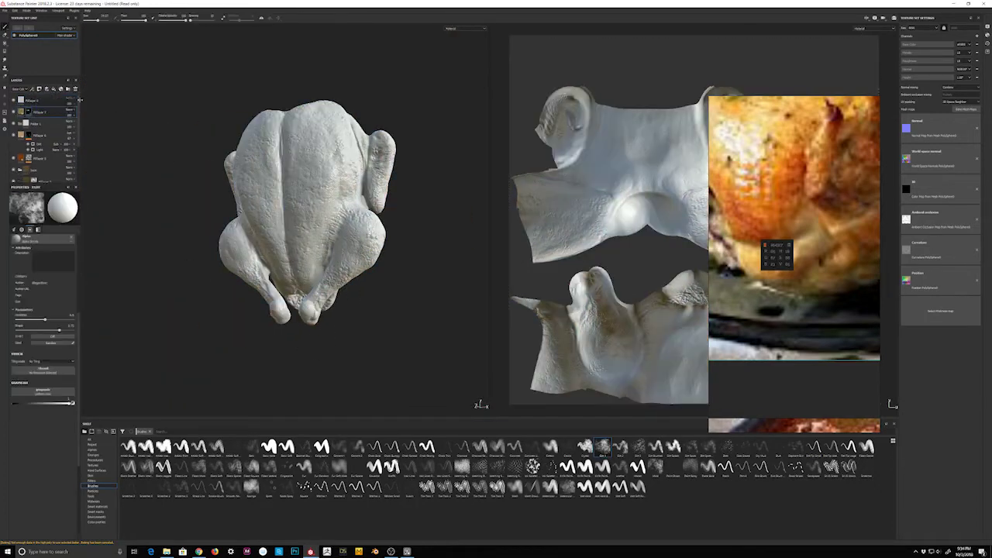
left_click(40, 89)
left_click_drag(310, 209, 380, 124, "alt")
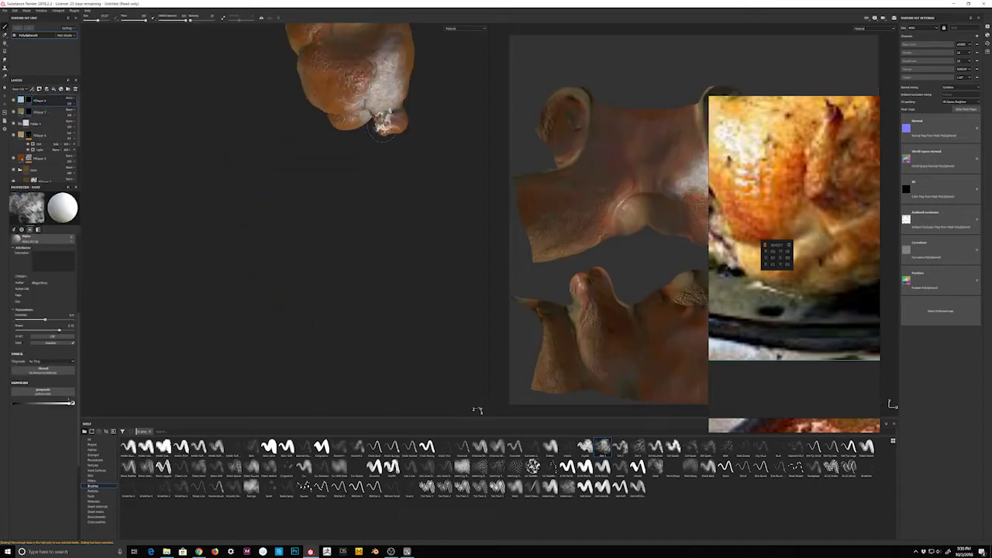
left_click_drag(477, 410, 476, 408, "alt")
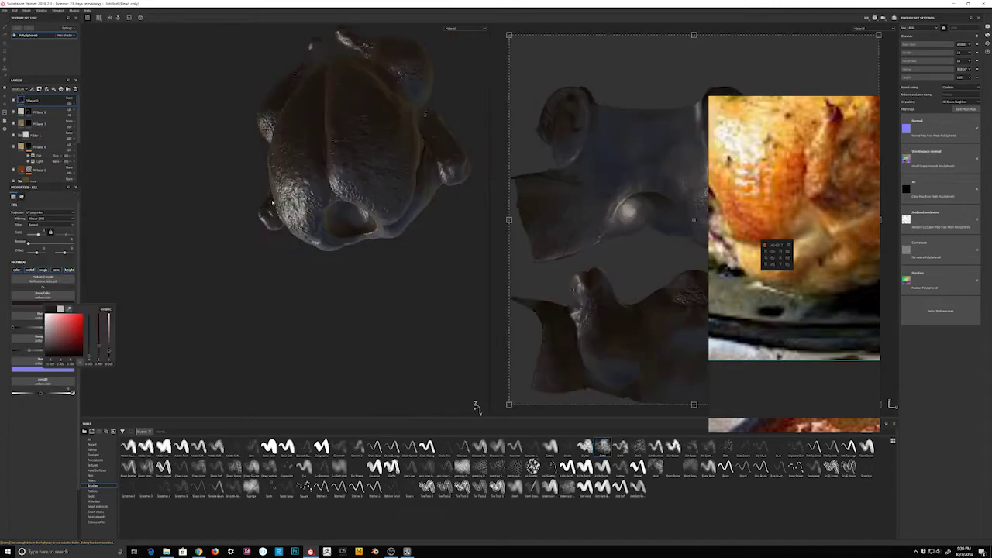
key("1")
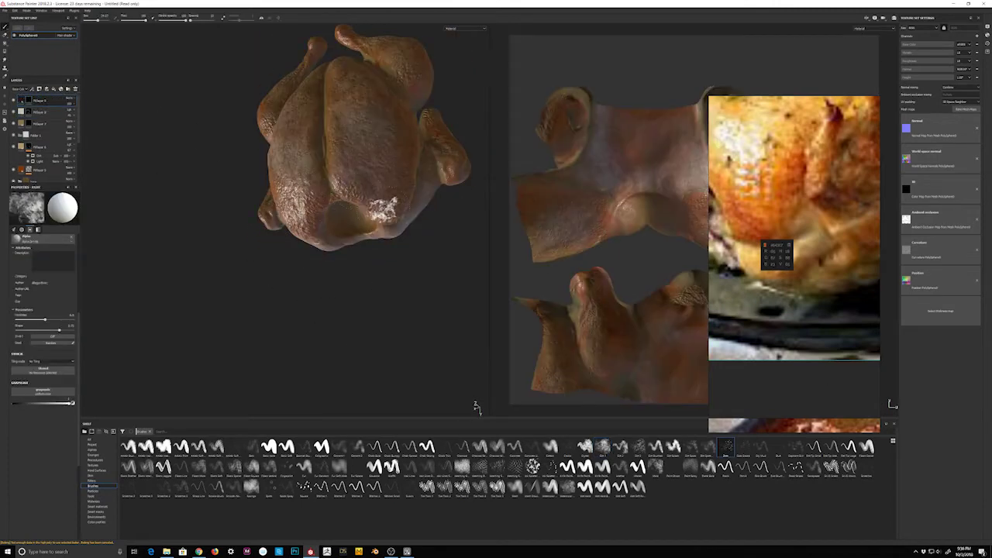
left_click_drag(476, 409, 479, 408, "alt")
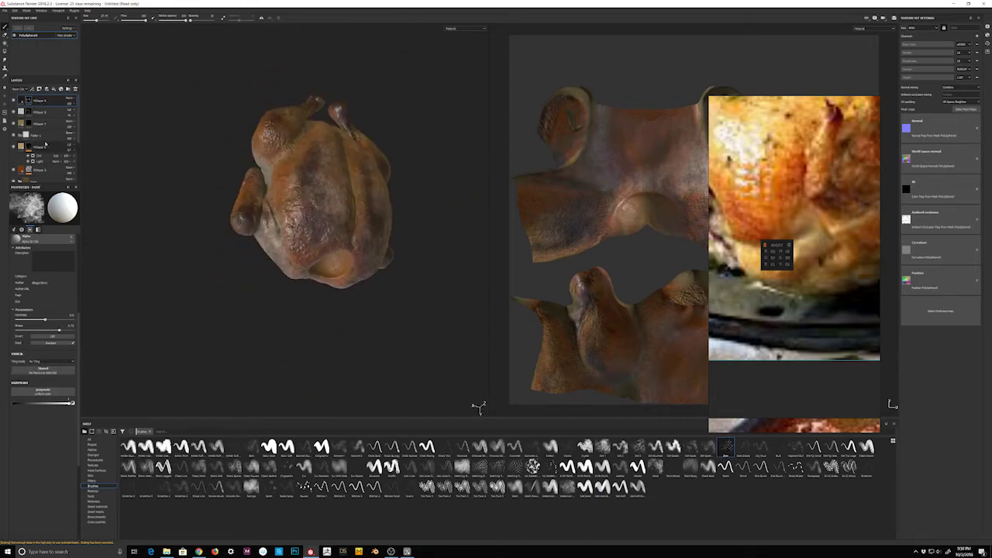
Add a yellowish fill layer over the roasted skin
left_click(45, 146)
left_click_drag(479, 406, 479, 404, "alt")
left_click(44, 304)
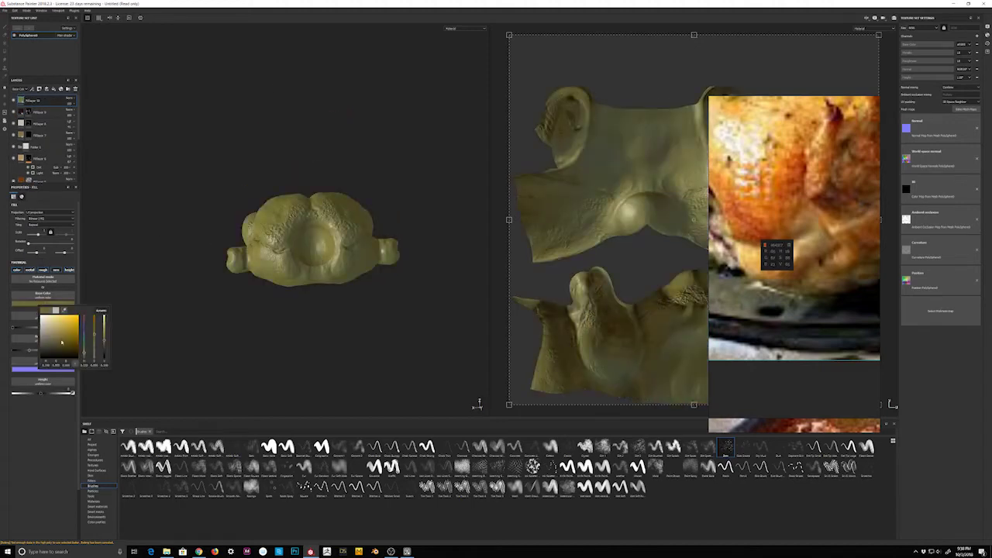
left_click(44, 88)
mouse_move(477, 405)
left_mouse_down("alt")
mouse_move(406, 181)
mouse_move(352, 383)
left_mouse_up("alt")
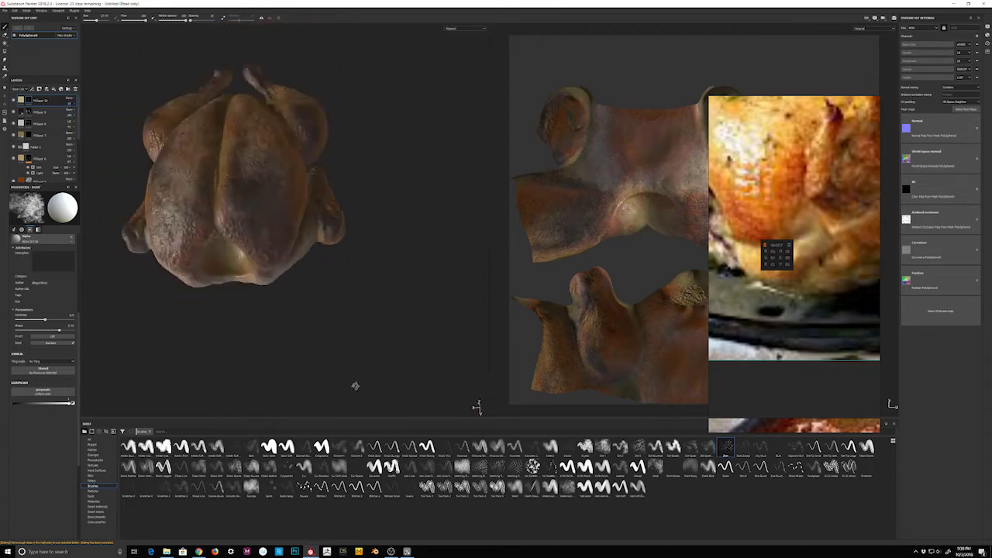
Reframe the whole chicken from the top and add one more fill layer
left_click(39, 111)
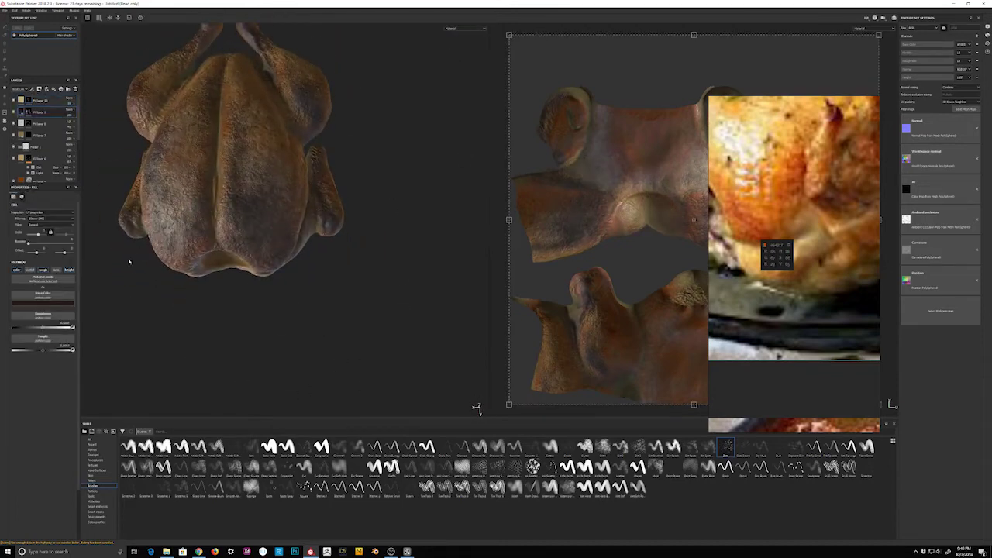
mouse_move(129, 262)
left_mouse_down("alt")
mouse_move(344, 279)
mouse_move(360, 203)
left_mouse_up("alt")
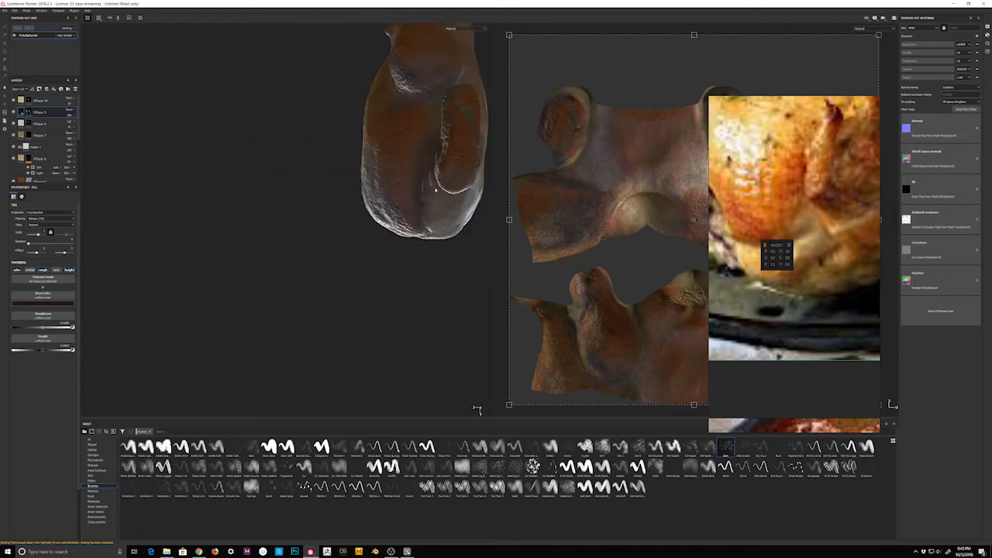
key("f")
left_click(41, 90)
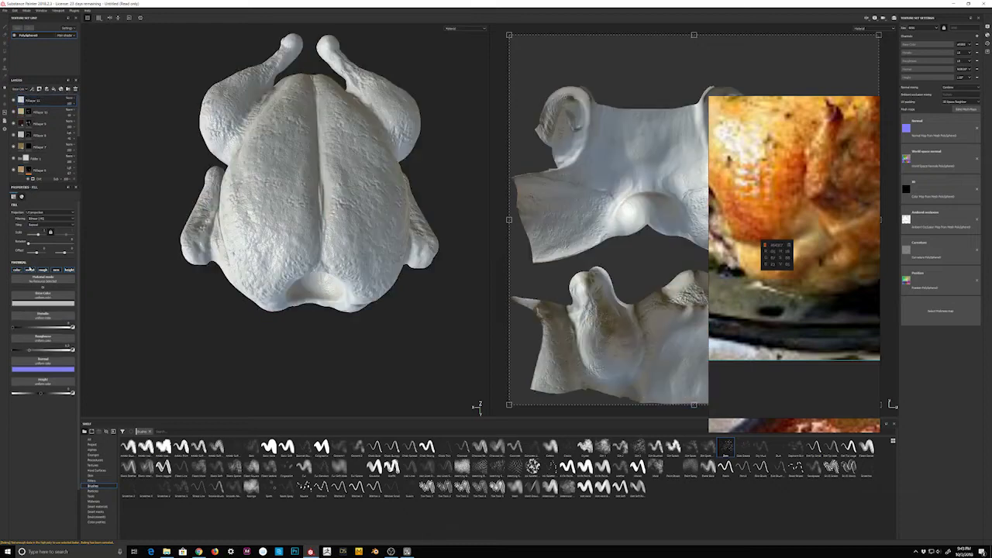
Mask the new fill layer with an inverted generator and inspect the chicken's texturing
left_click(39, 88)
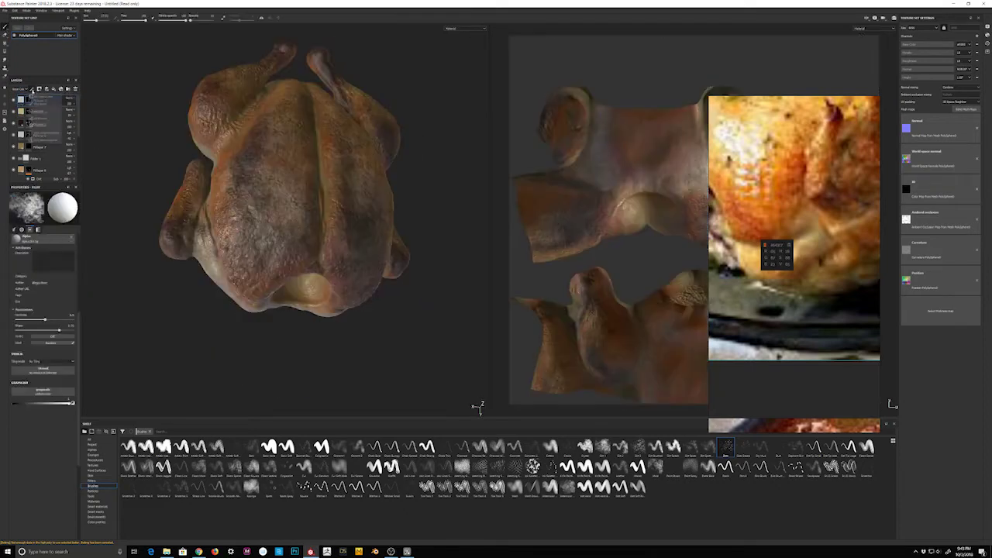
left_click(47, 226)
left_click(68, 238)
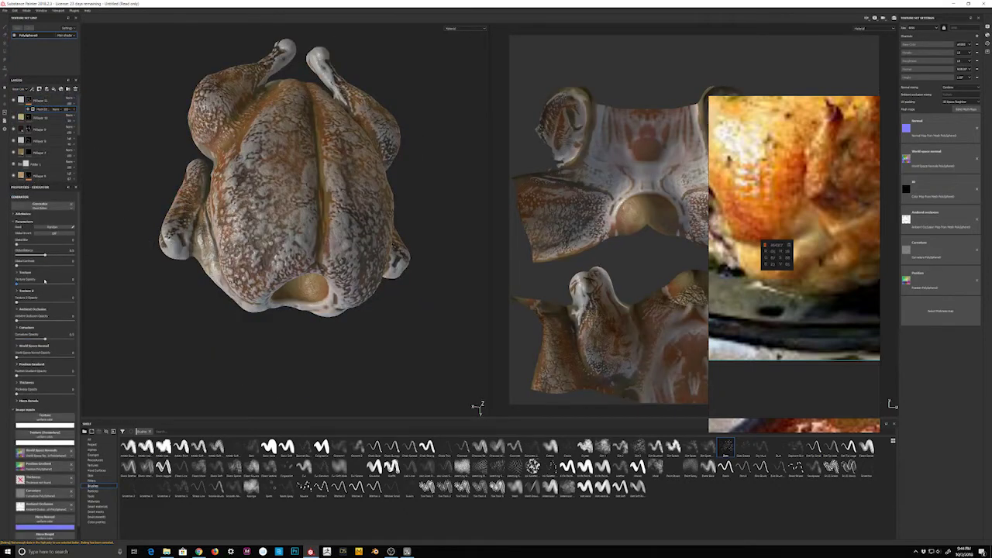
left_click(49, 234)
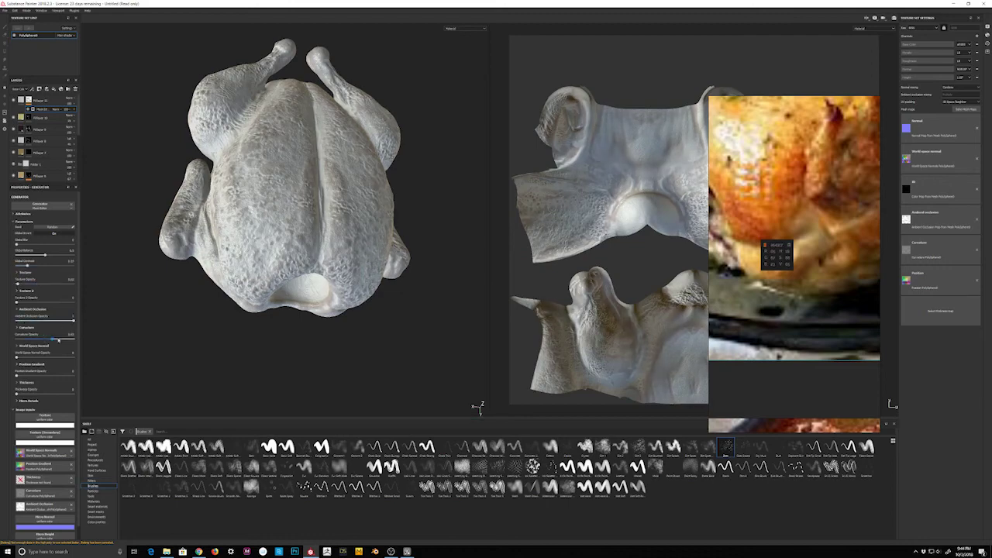
left_click_drag(58, 340, 74, 340)
scroll(48, 316, "down", 1)
left_click(45, 109)
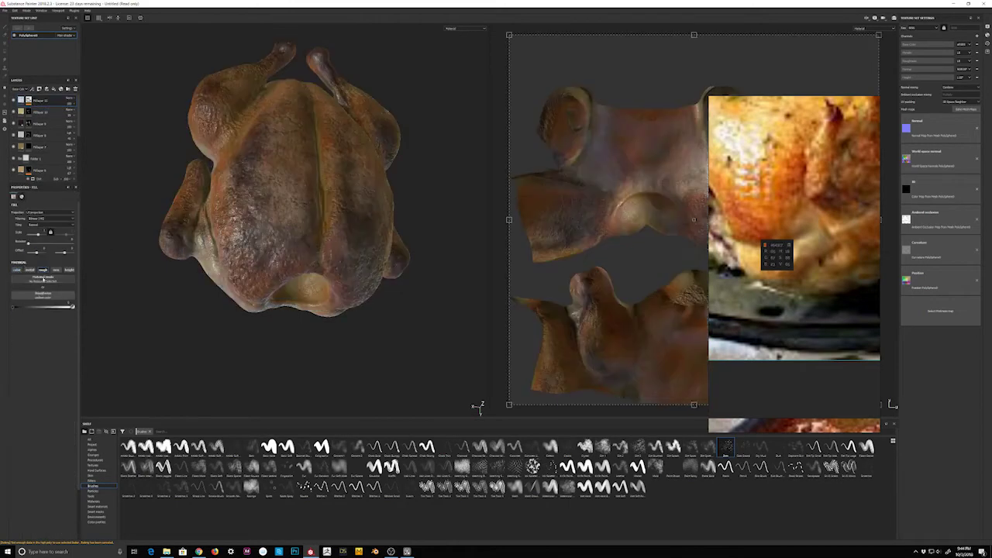
mouse_move(140, 220)
left_mouse_down("alt")
mouse_move(288, 173)
mouse_move(233, 155)
left_mouse_up("alt")
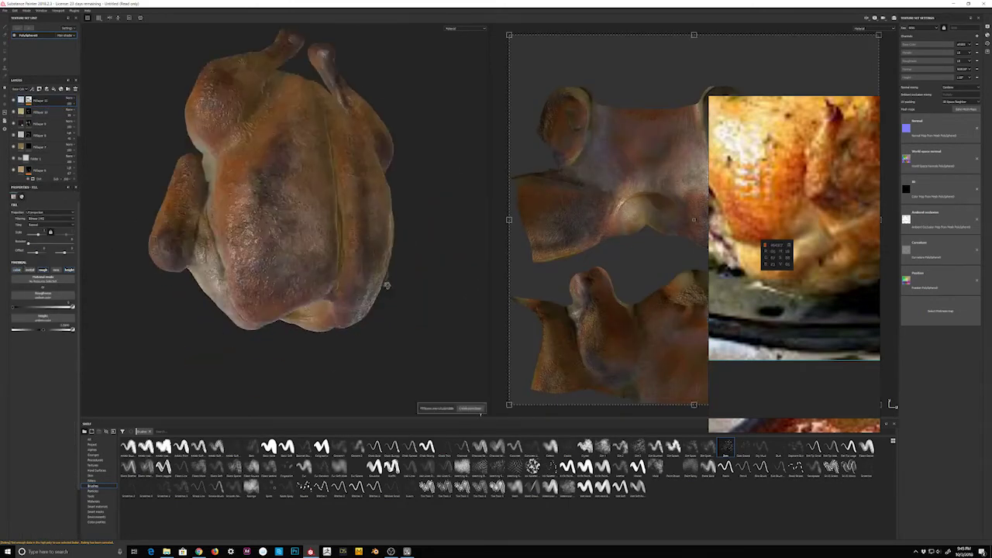
Export the chicken's texture maps to the chosen destination folder
left_click(5, 10)
left_click(23, 92)
double_click(465, 346)
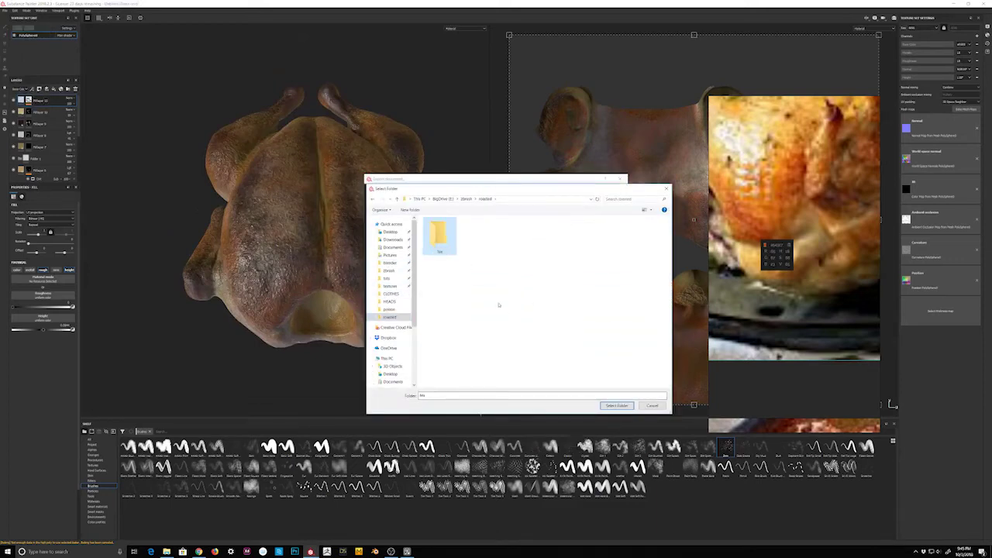
left_click(617, 406)
left_click(560, 362)
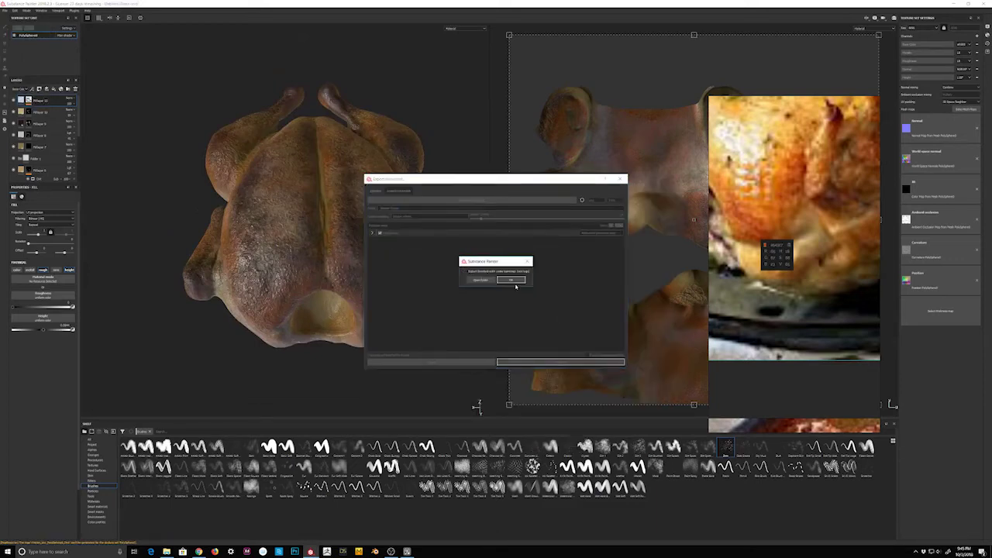
left_click(511, 282)
left_click(488, 237)
Add a floor plane and import the sculpted chicken FBX, moving it along Z
key("shift+a")
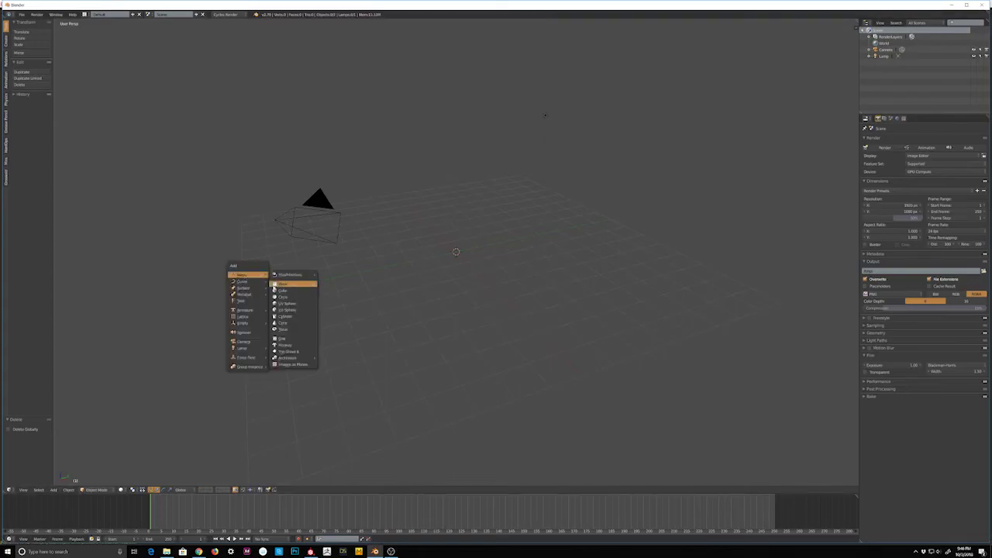
left_click(303, 284)
left_click(21, 14)
left_click(122, 155)
double_click(121, 59)
key("g")
key("z")
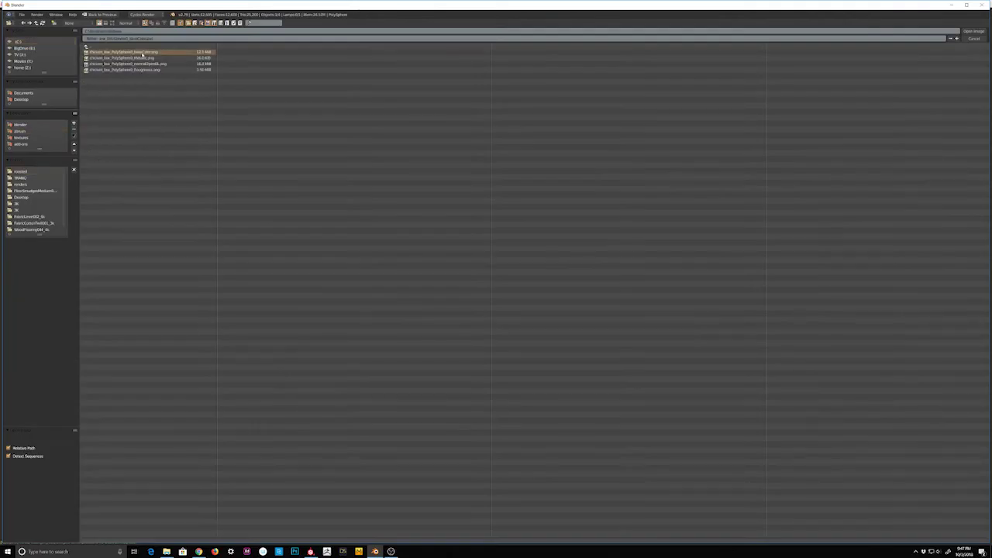
Load the exported maps into Image Texture nodes connected to the Principled BSDF
double_click(143, 53)
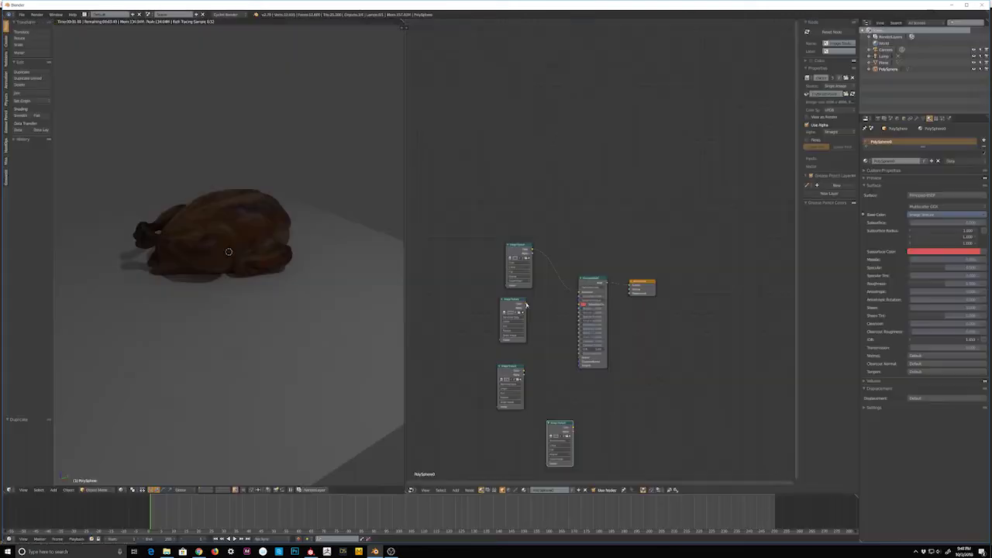
left_click_drag(527, 304, 581, 307)
left_click_drag(524, 370, 569, 332)
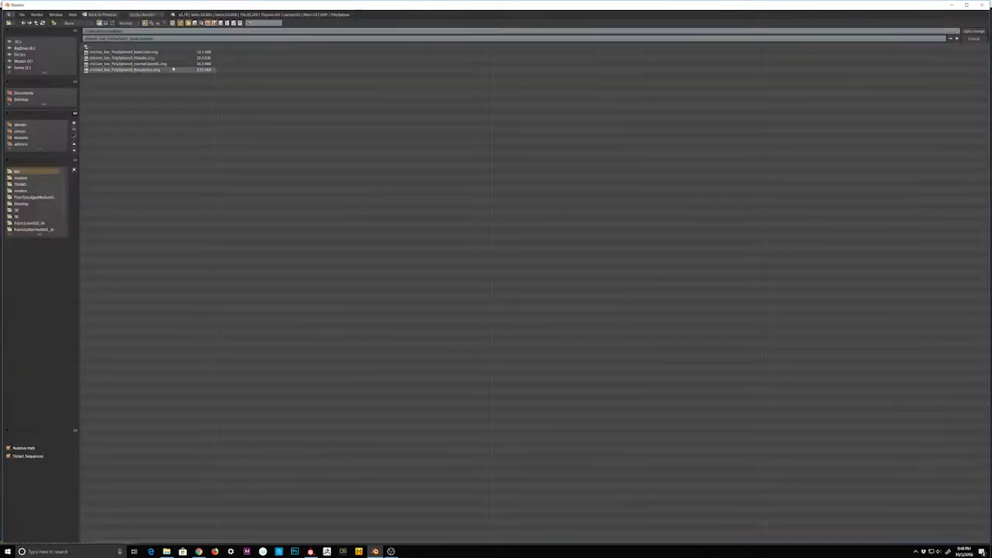
left_click_drag(549, 383, 552, 364)
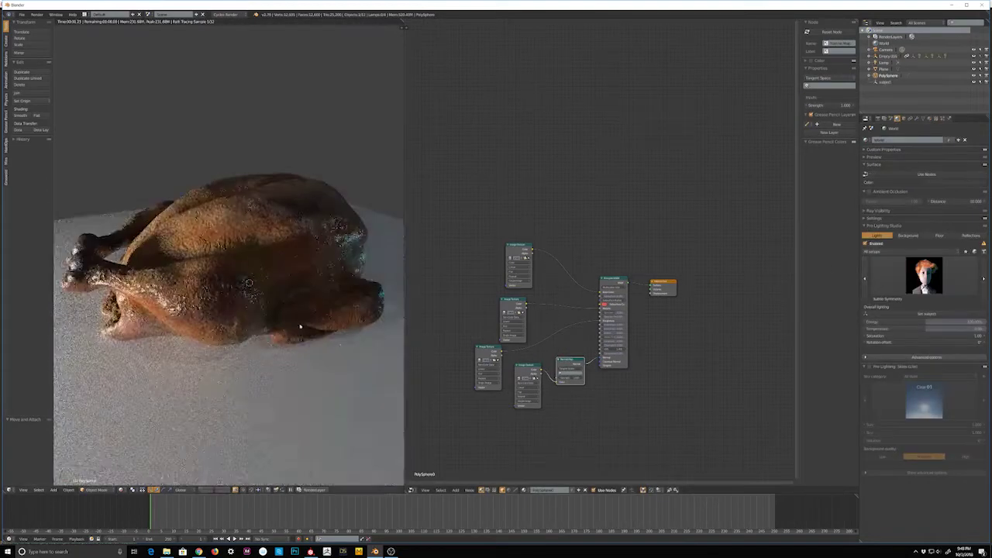
Settle on a studio sky lighting preset and add a circle mesh for the plate
left_click(984, 277)
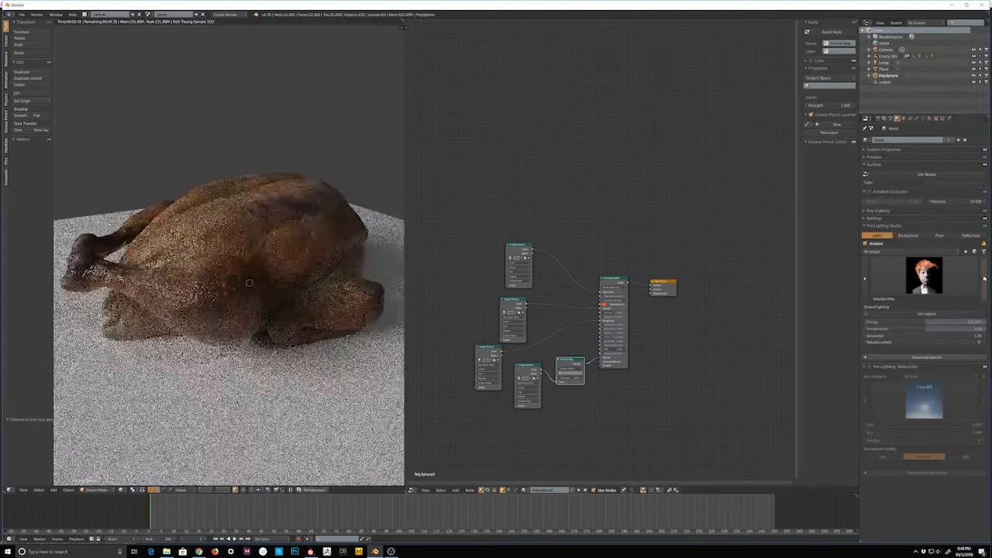
left_click(984, 278)
left_click(984, 278)
left_click(983, 277)
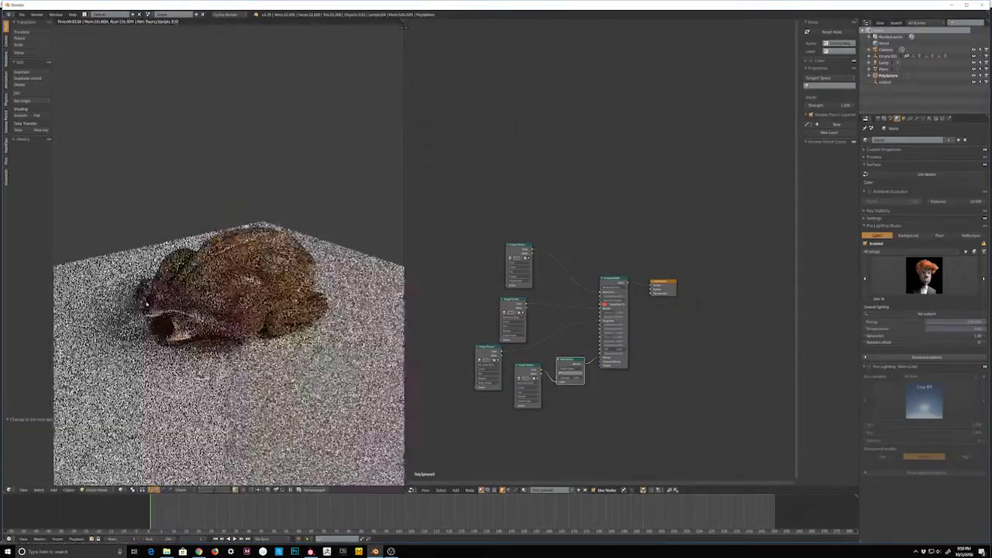
key("shift+a")
left_click(287, 373)
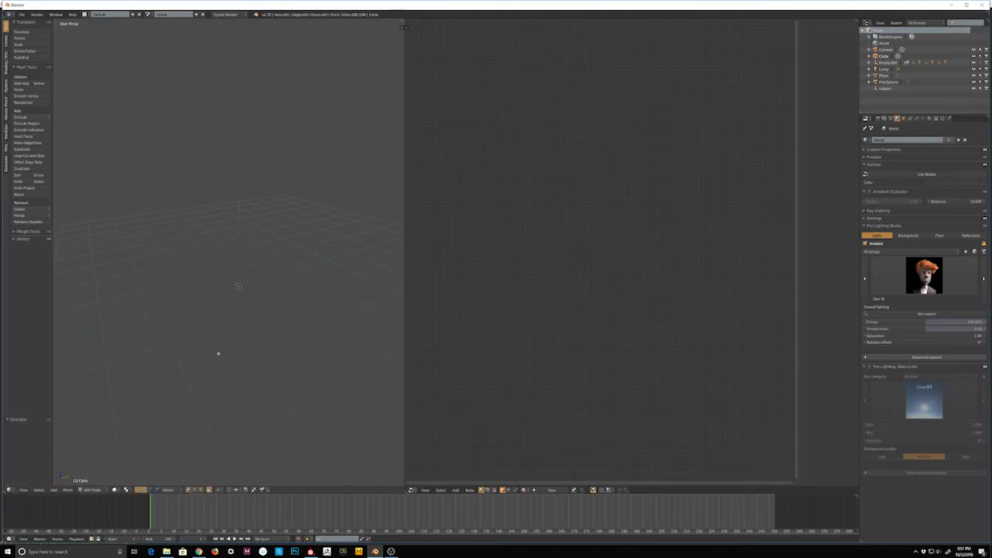
Extrude and scale the circle into a wider ring, then merge its centre vertices
scroll(260, 332, "up", 3)
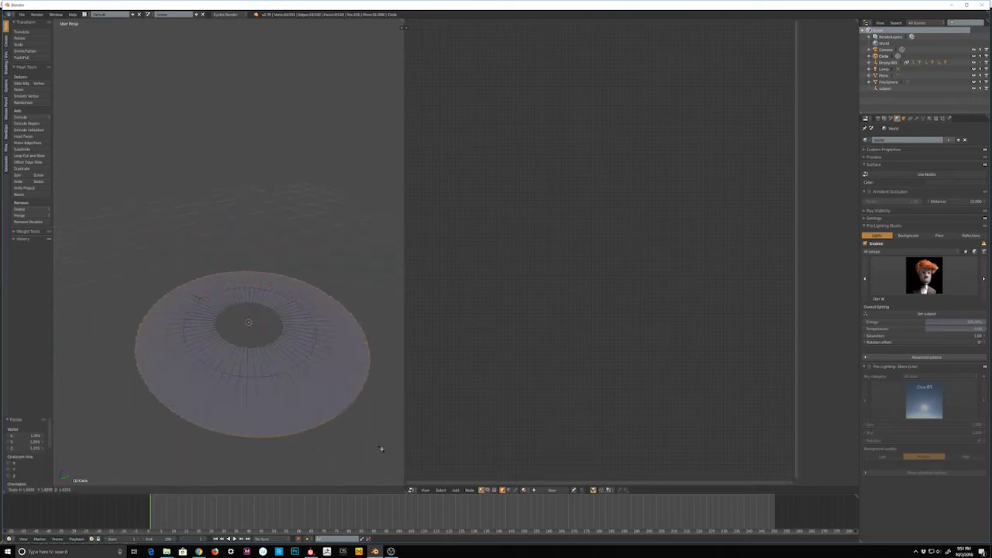
key("e")
key("s")
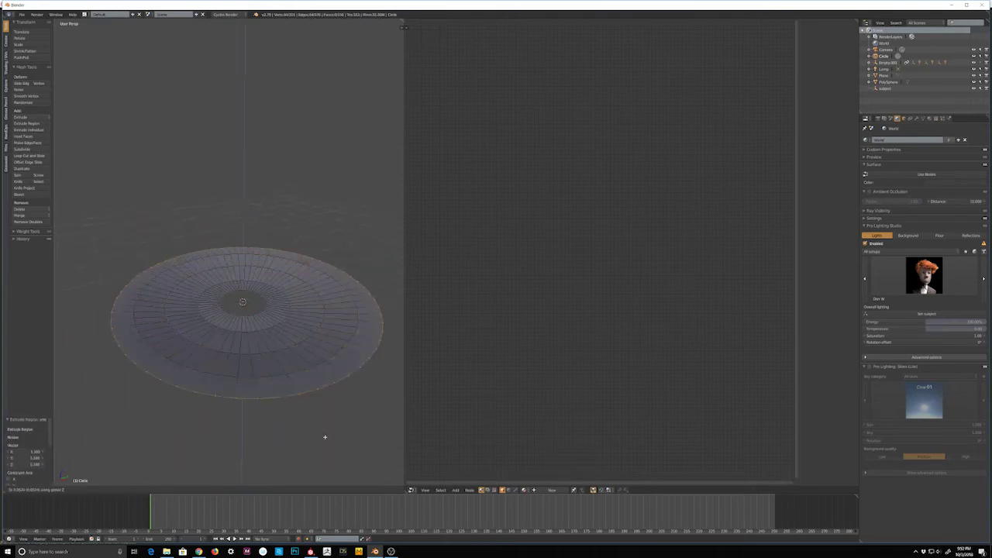
left_click(326, 437)
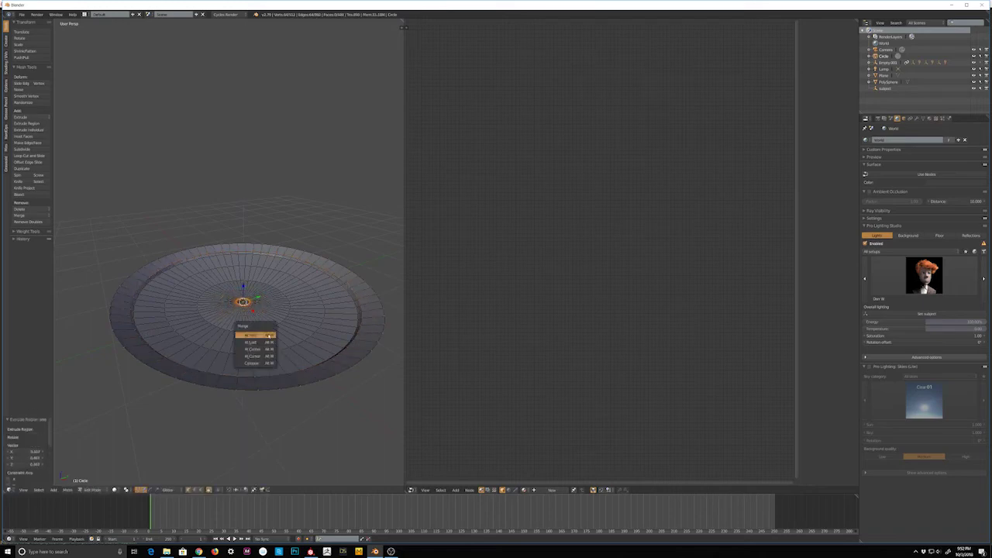
left_click(269, 335)
Smooth the plate with Subdivision Surface, flatten it on Z, and add Solidify thickness
left_click(917, 117)
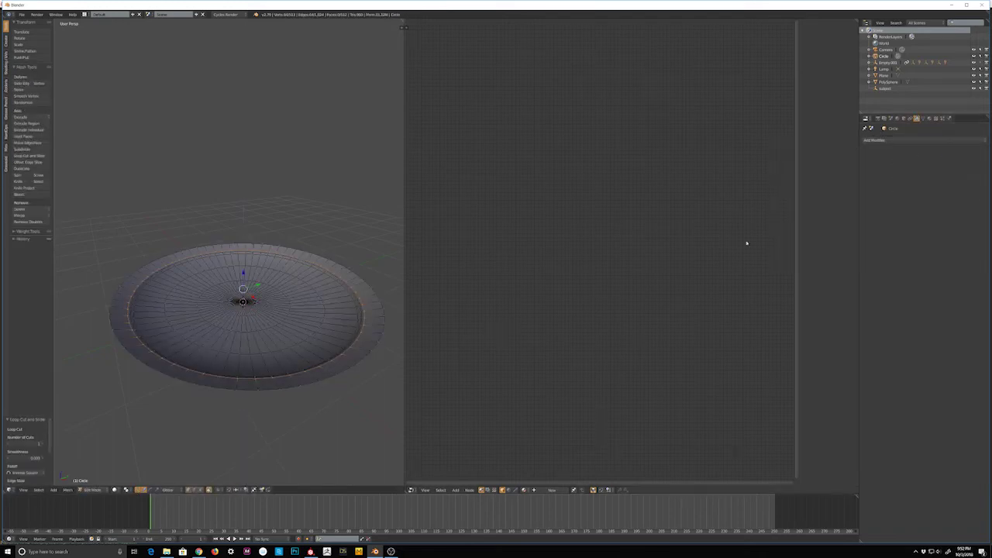
key("Tab")
key("ctrl+1")
key("s")
key("z")
left_click(305, 378)
left_click(892, 140)
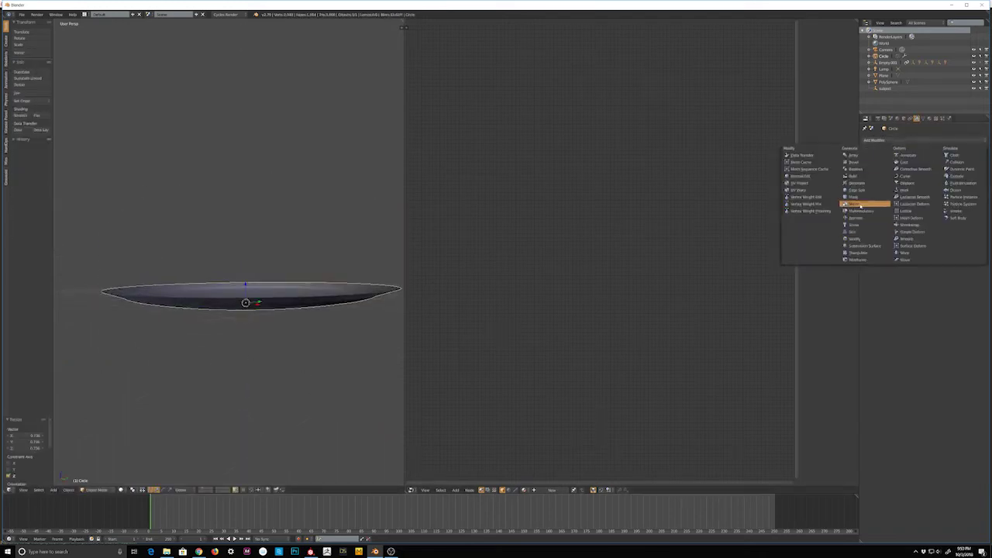
left_click(857, 239)
mouse_move(294, 333)
middle_mouse_down()
mouse_move(287, 367)
mouse_move(276, 335)
middle_mouse_up()
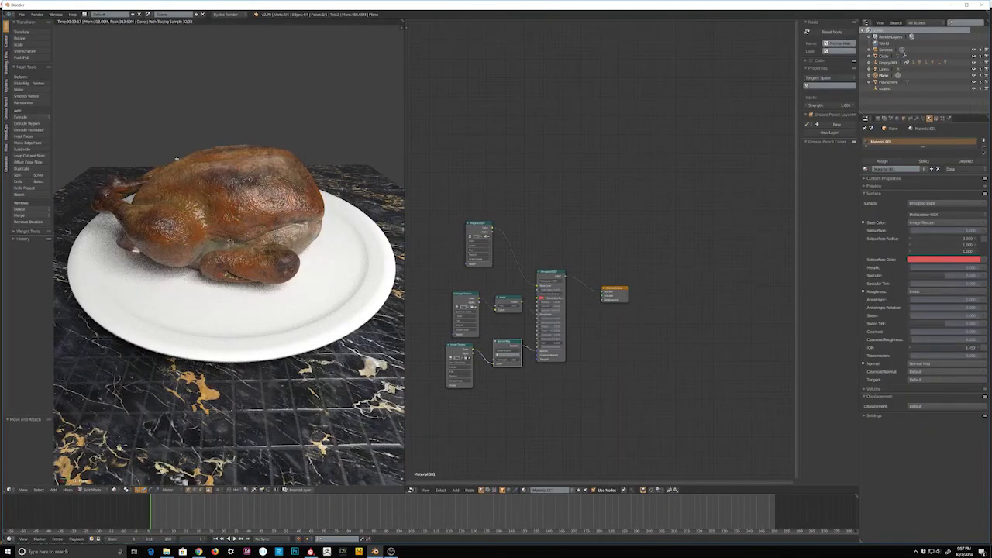
Delete the table's marble texture nodes and open the wood planks texture folder
middle_click_drag(177, 158, 180, 132)
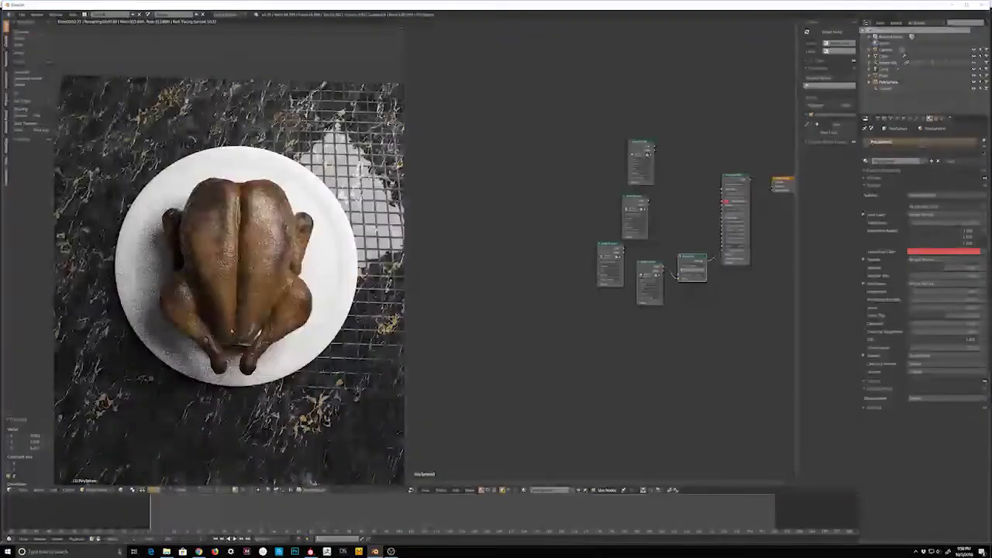
middle_click_drag(187, 364, 188, 327)
key("Delete")
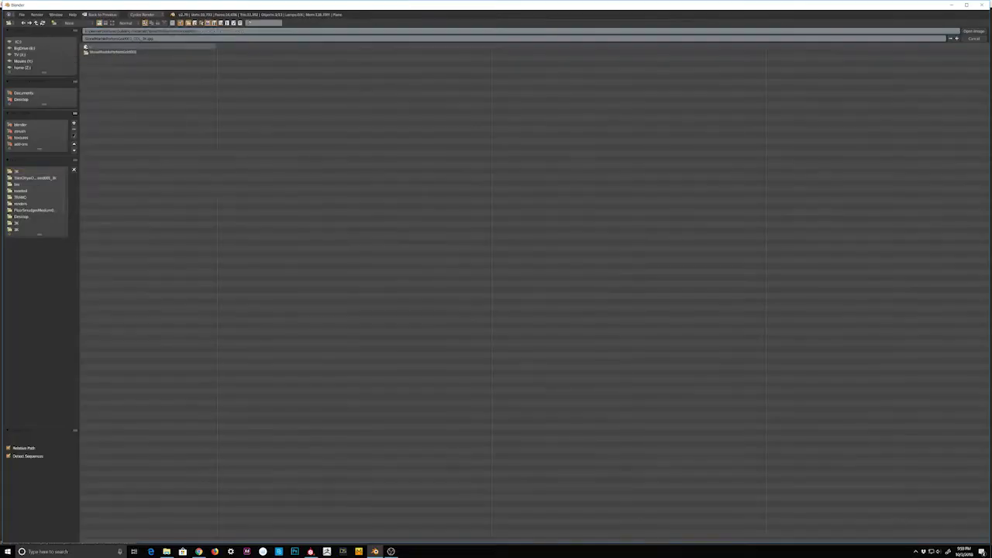
left_click(86, 47)
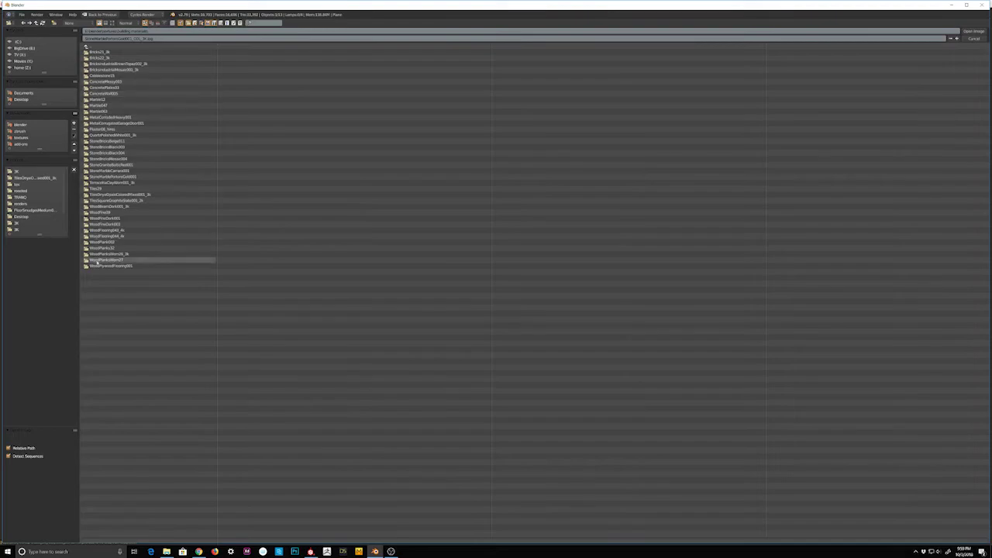
left_click(97, 260)
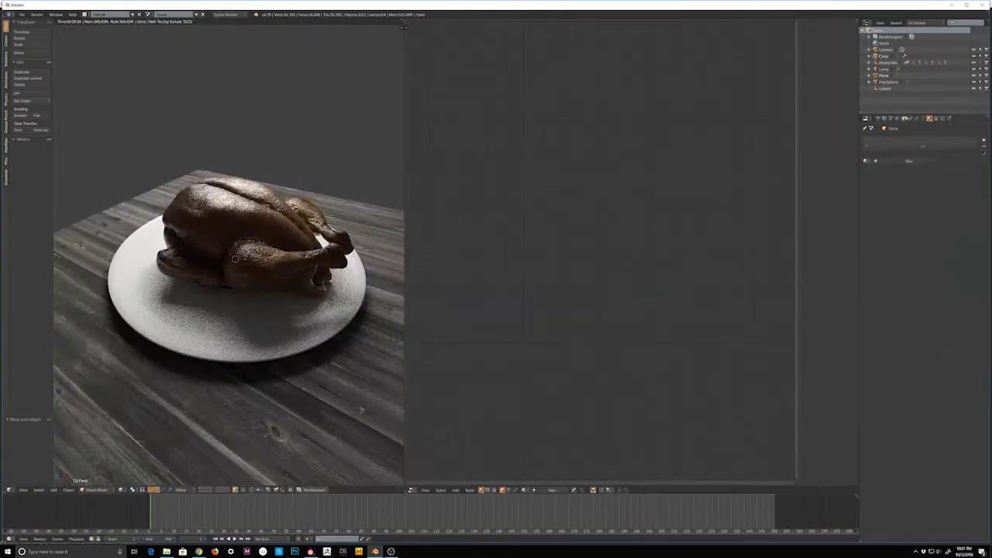
Make the plate's base colour dark blue, adjust its specular, and preview it rendered
left_click_drag(570, 262, 570, 273)
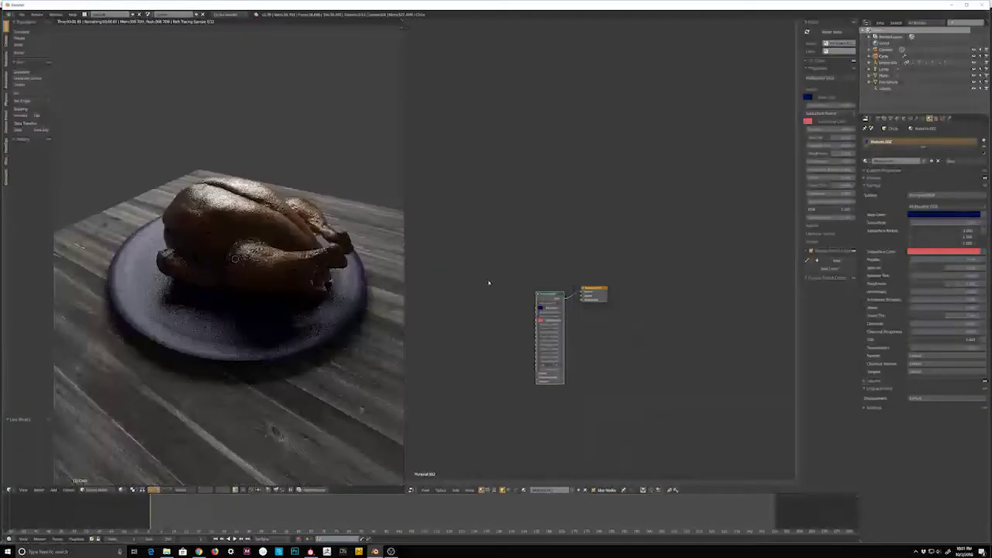
left_click_drag(549, 328, 552, 328)
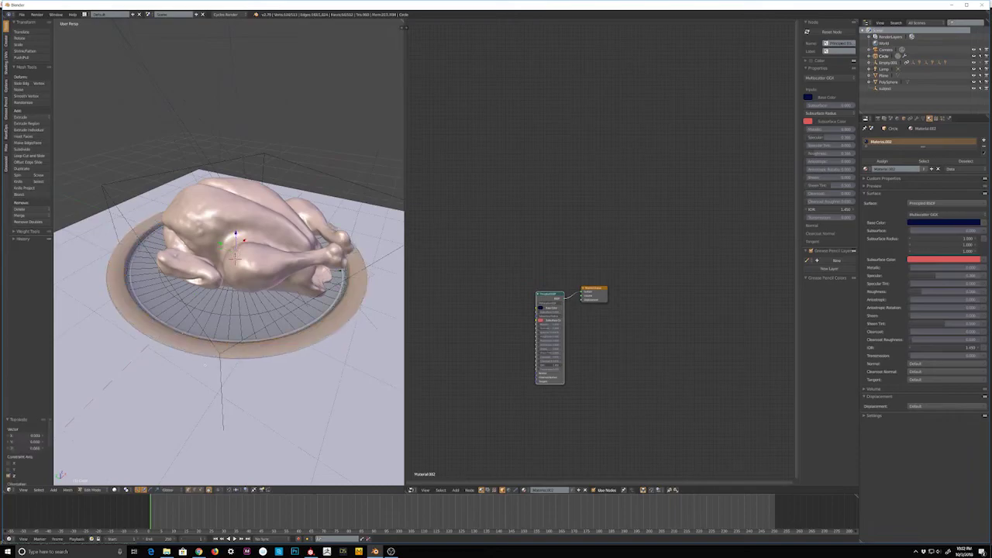
key("shift+z")
middle_click_drag(197, 298, 263, 351)
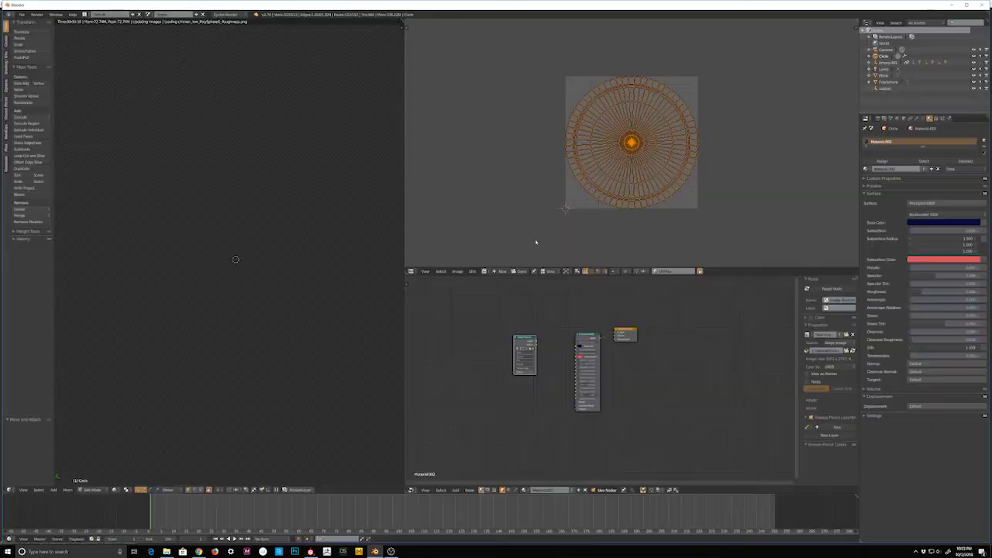
Drive the plate's roughness from the image texture through an inserted converter node
left_click_drag(536, 341, 576, 368)
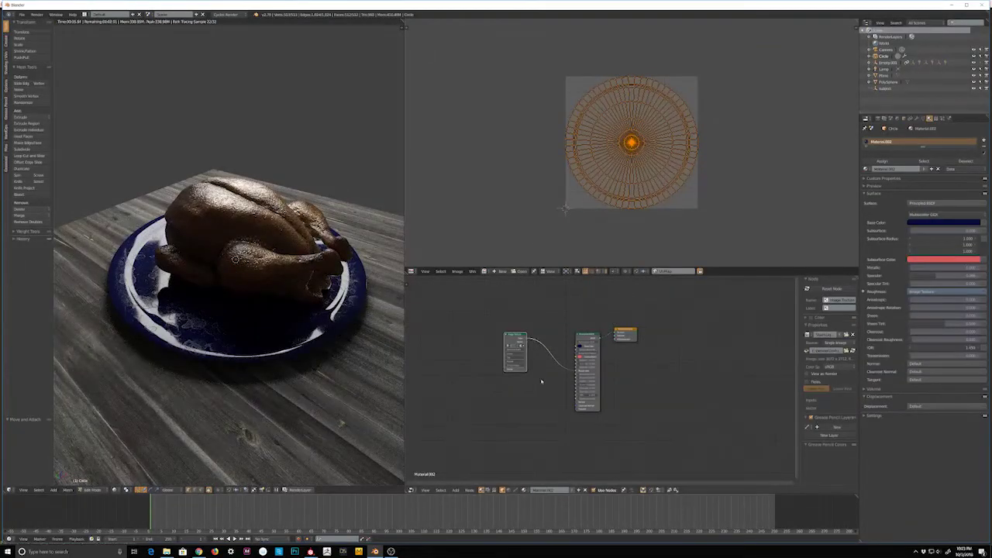
key("shift+a")
left_click(542, 372)
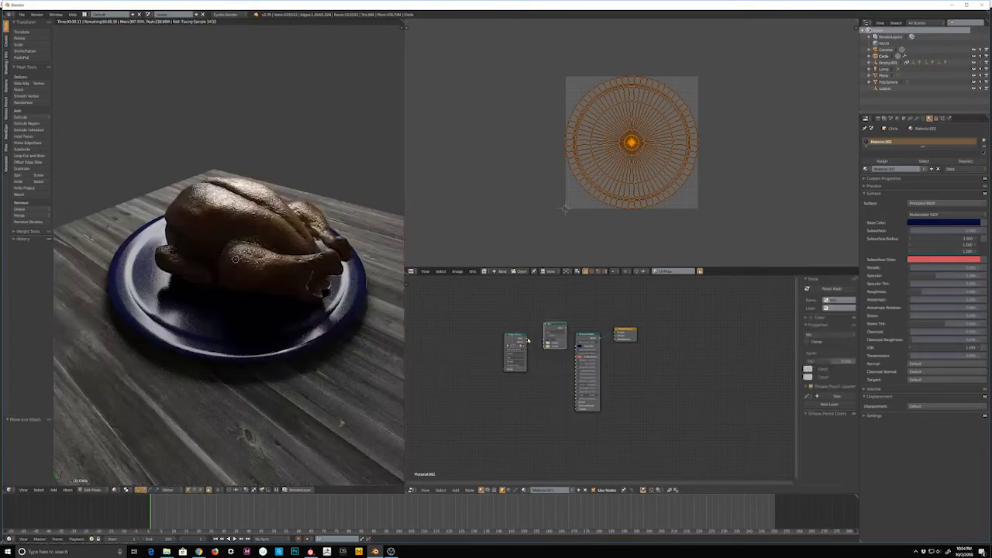
left_click(552, 334)
left_click(556, 339)
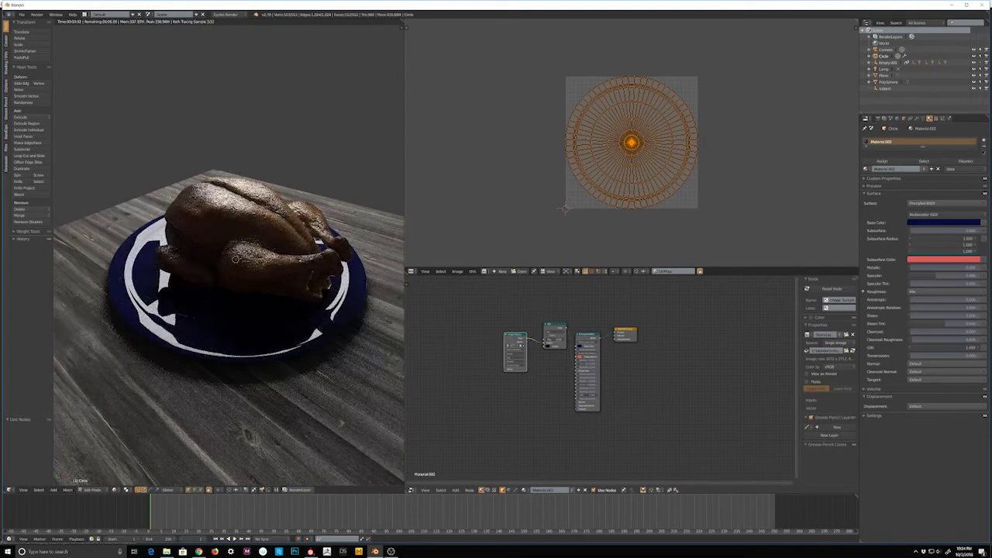
mouse_move(527, 338)
left_mouse_down()
mouse_move(546, 335)
mouse_move(494, 326)
left_mouse_up()
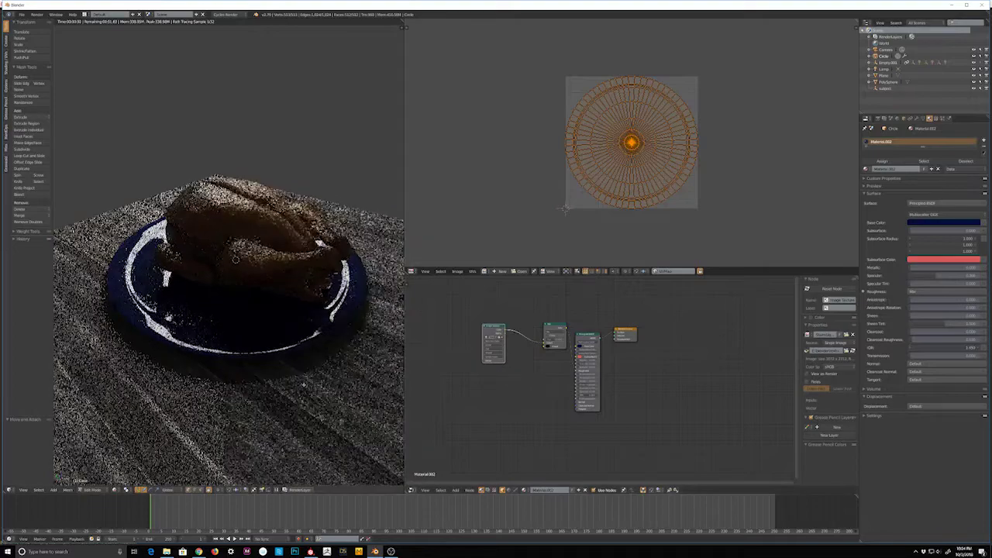
Leave Edit Mode on the plate and select the PolySphere object
middle_click_drag(301, 385, 202, 366)
key("Tab")
right_click(201, 366)
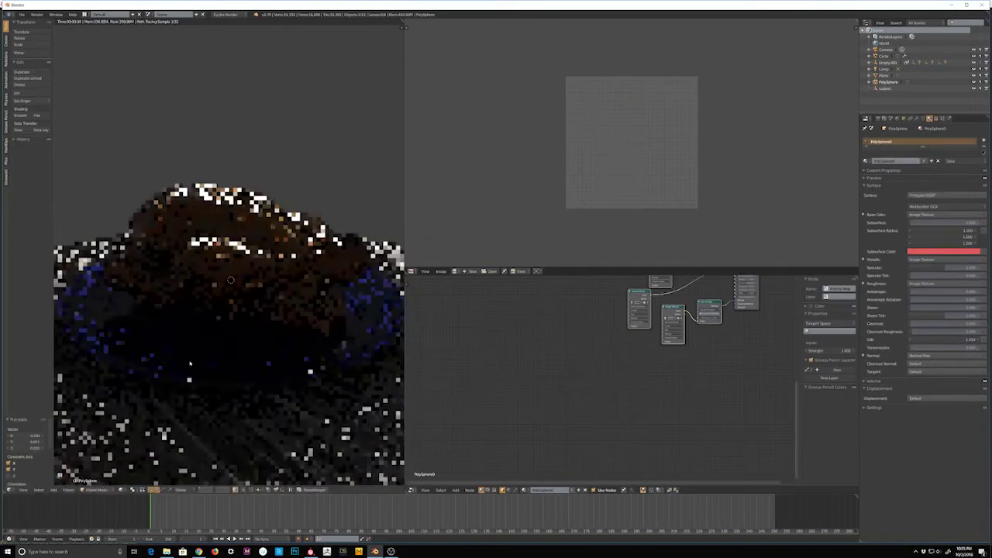
Select the Circle plate in Edit Mode and deselect all its geometry
right_click(202, 366)
key("Tab")
key("a")
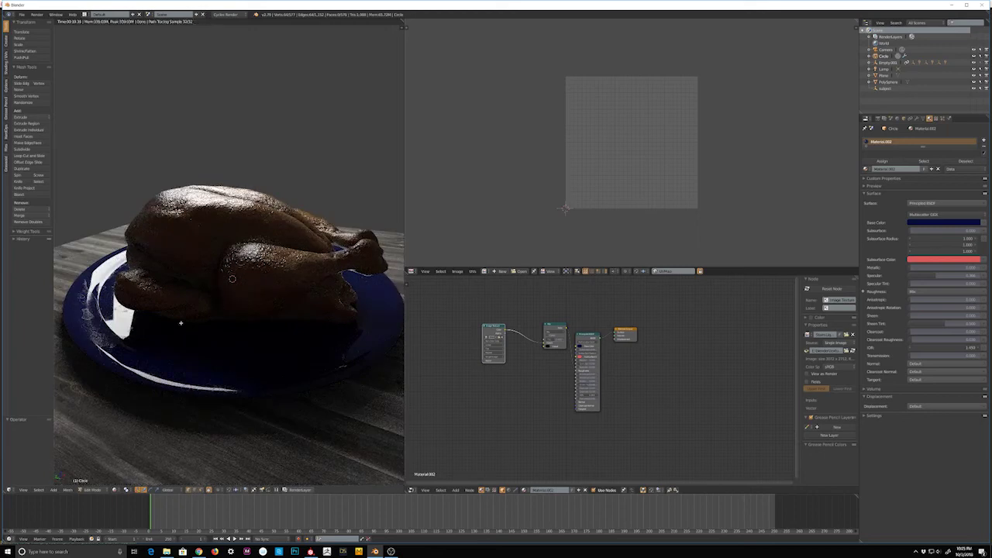
Give the Pro Lighting Studio backdrop a Center Flare gradient and orange fire texture
left_click(884, 118)
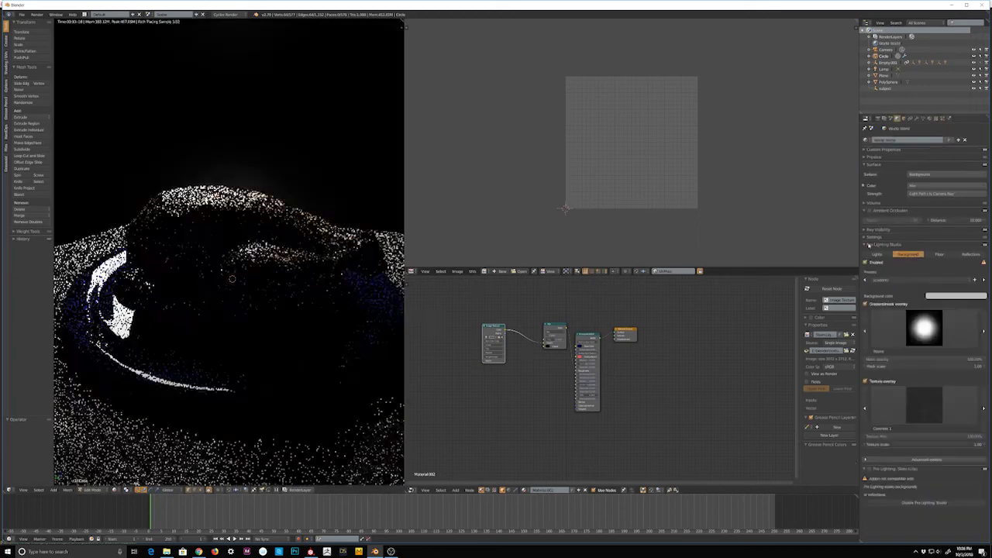
left_click(905, 252)
scroll(896, 433, "down", 1)
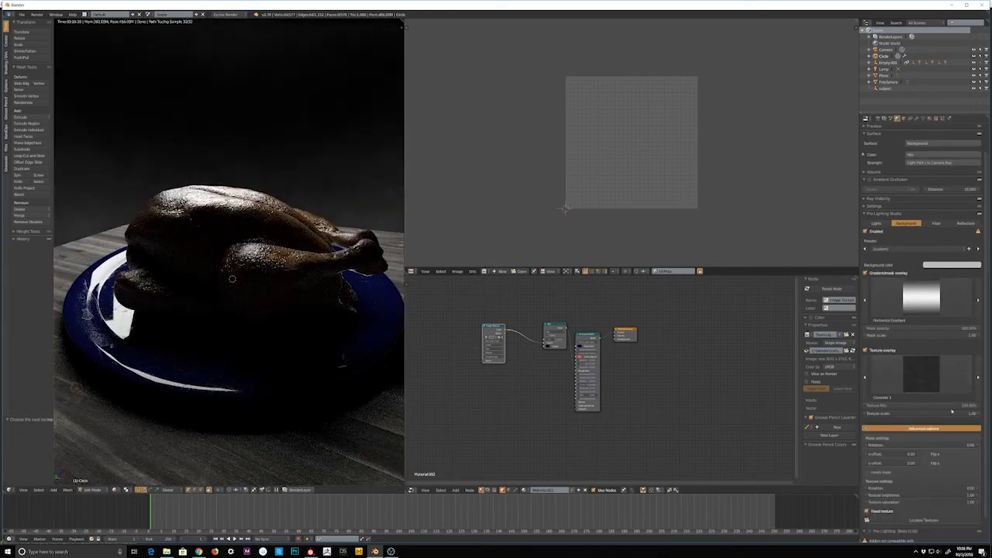
left_click(978, 299)
left_click(921, 376)
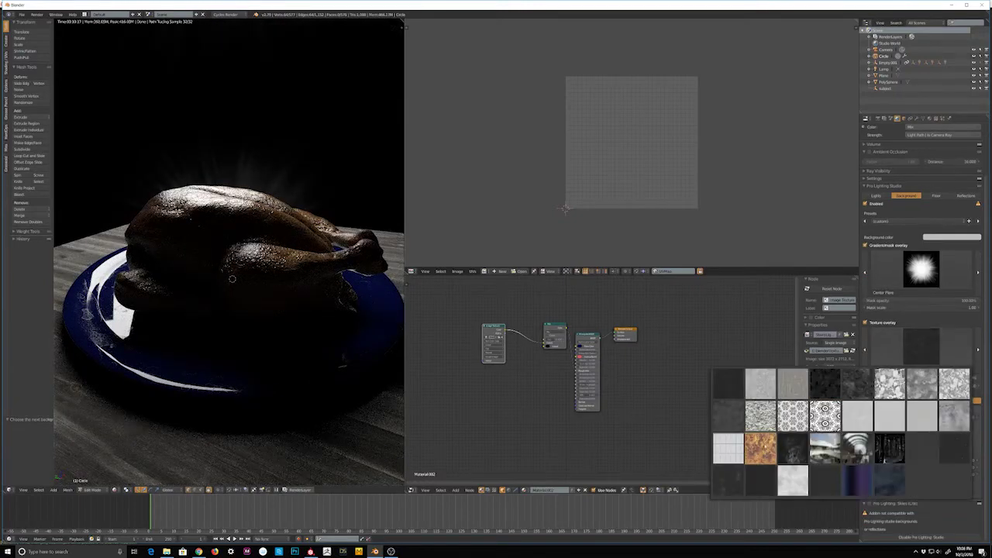
left_click(753, 446)
Switch the studio lights to a different preset for a warm backlight
left_click(876, 195)
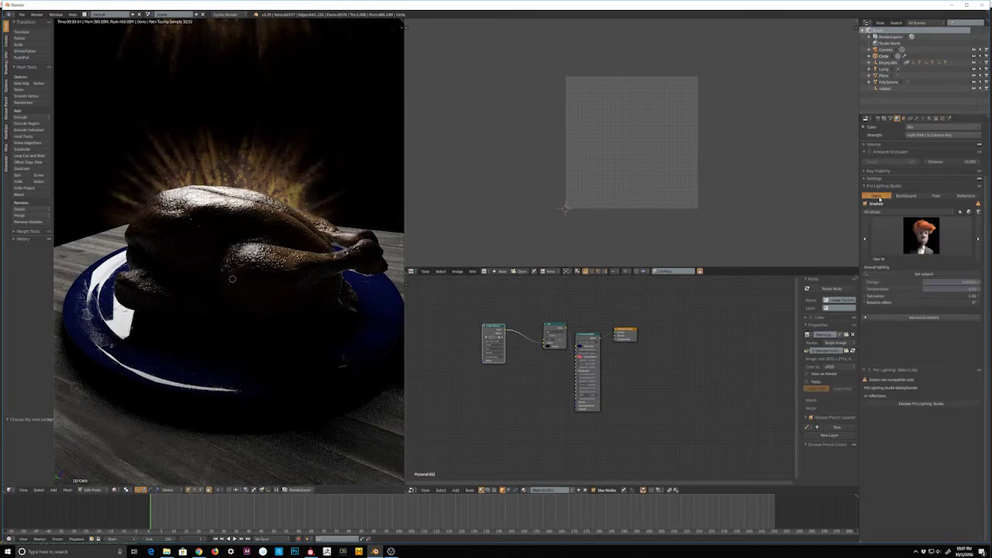
left_click(888, 75)
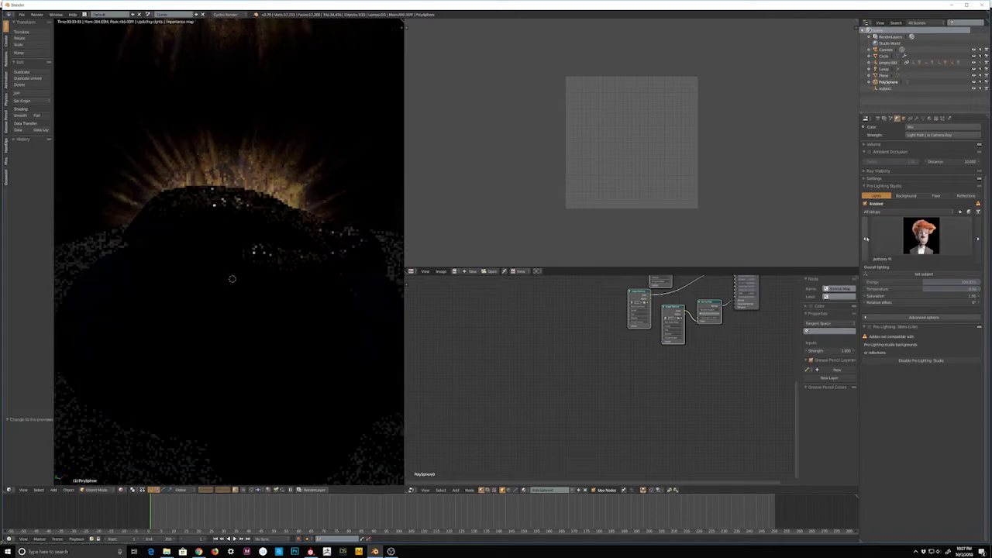
left_click(977, 239)
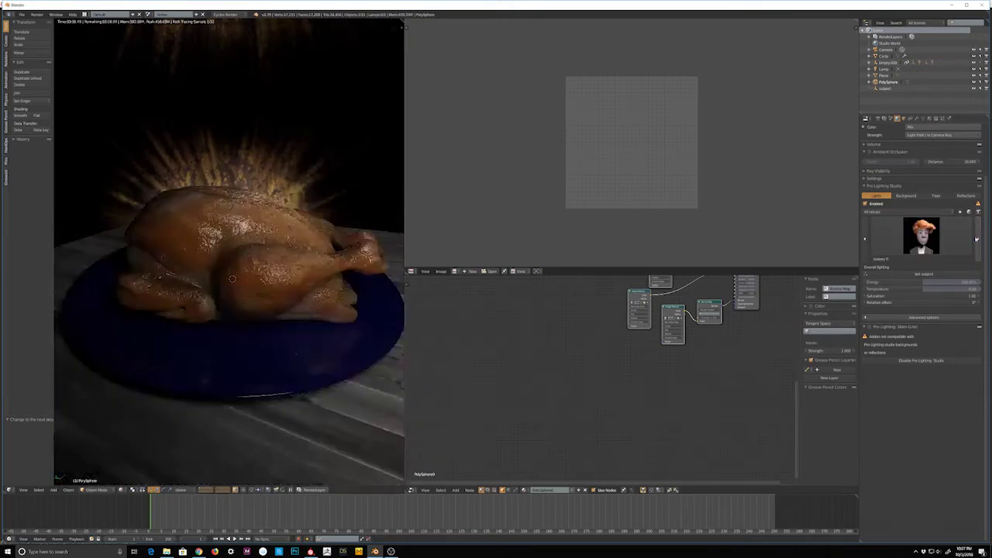
left_click(978, 239)
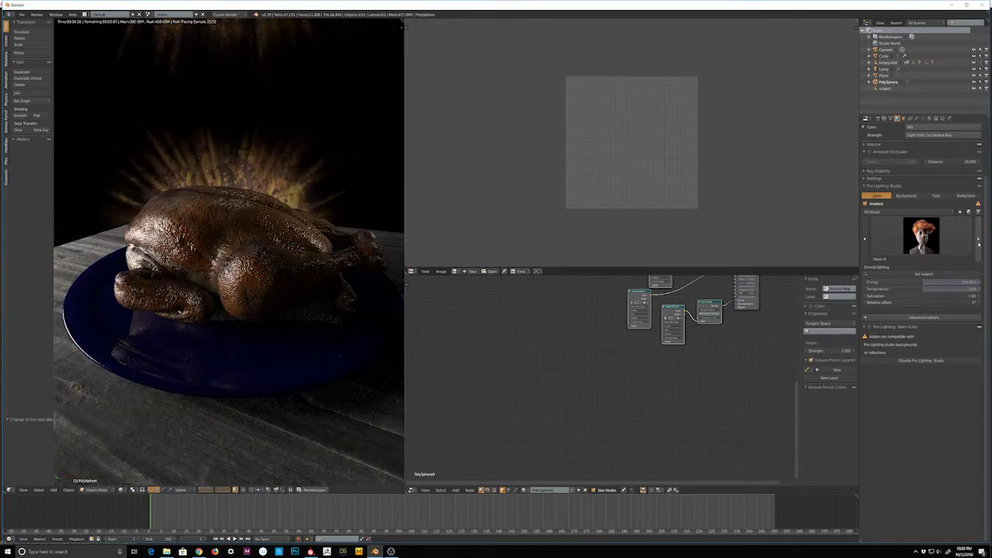
key("alt+Tab")
Align the camera to the current view and show a rendered camera preview in a split viewport
left_click(336, 353)
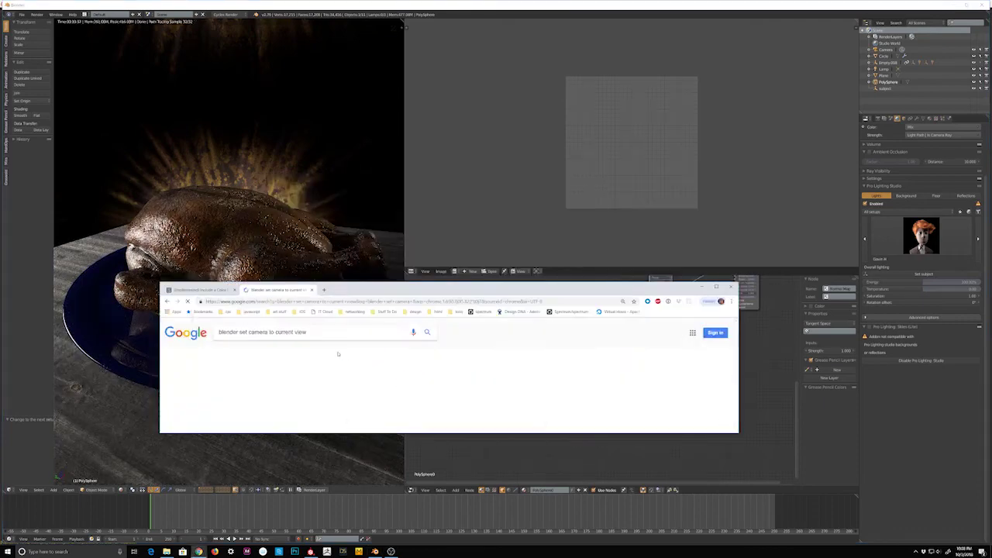
key("alt+Tab")
key("ctrl+alt+KP_0")
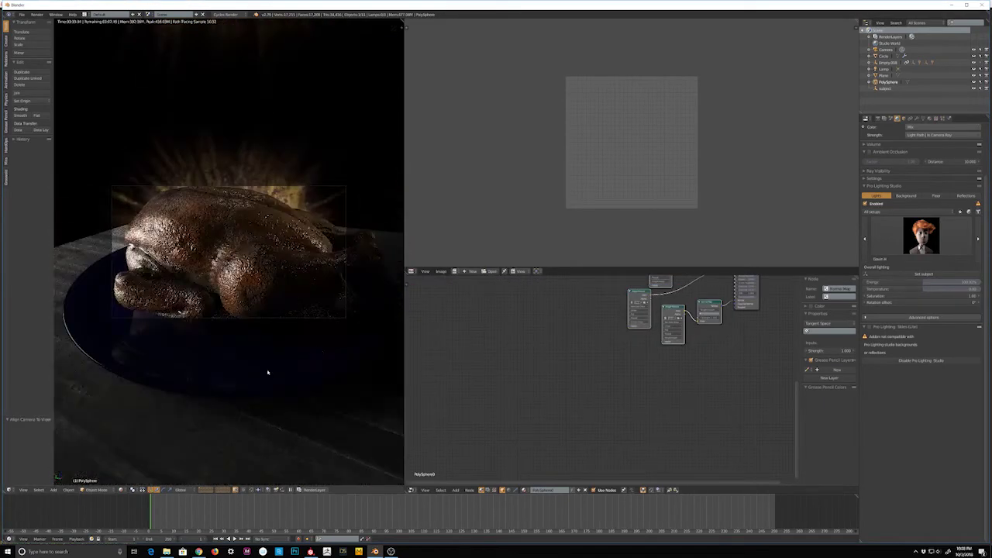
key("shift+z")
left_click_drag(56, 485, 33, 329)
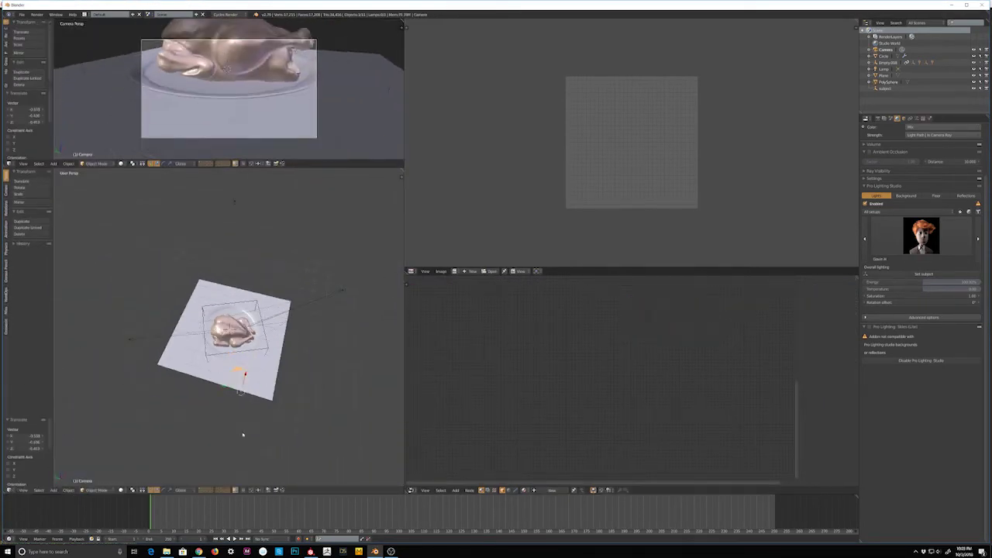
key("shift+z")
Scale the table plane to 1.292 and render the image from the camera
right_click(240, 392)
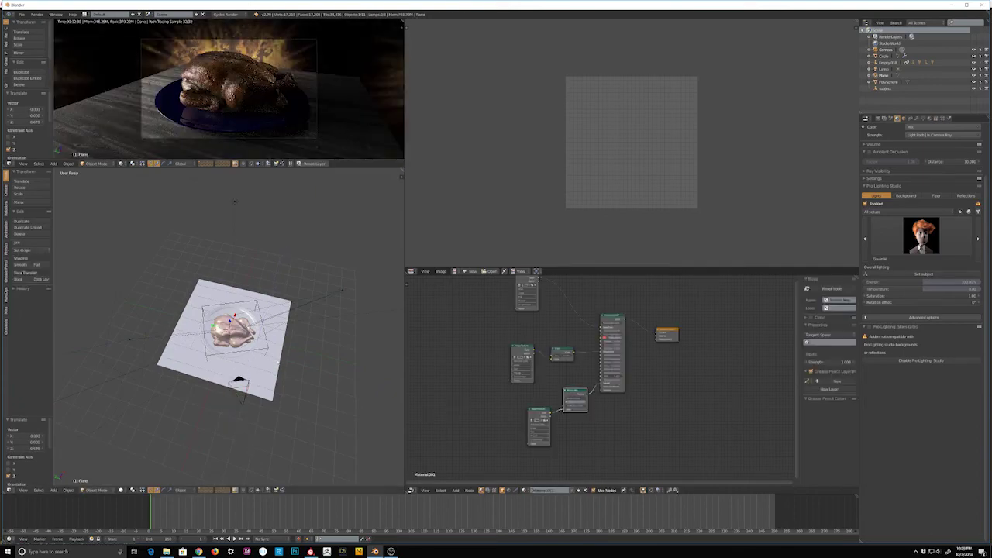
key("s")
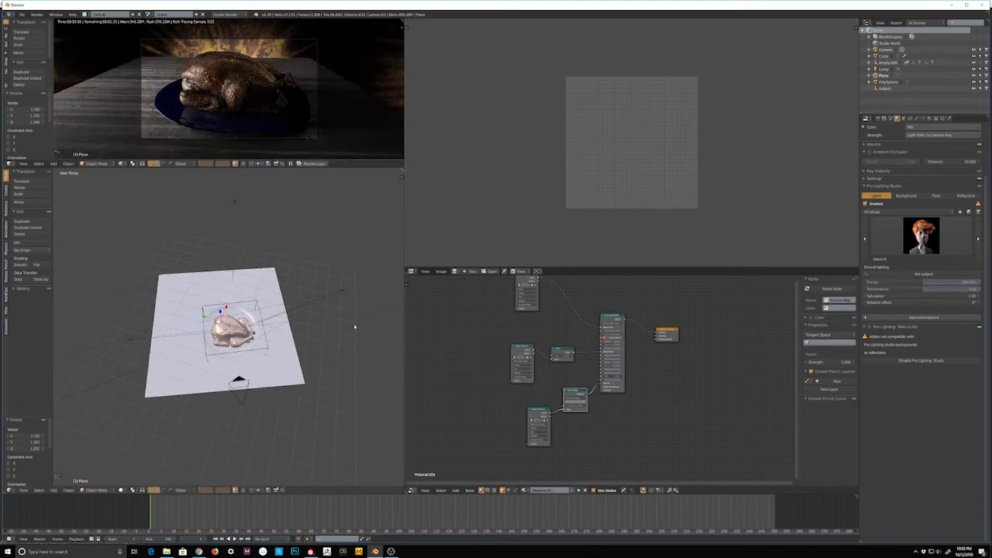
left_click(276, 391)
right_click(240, 388)
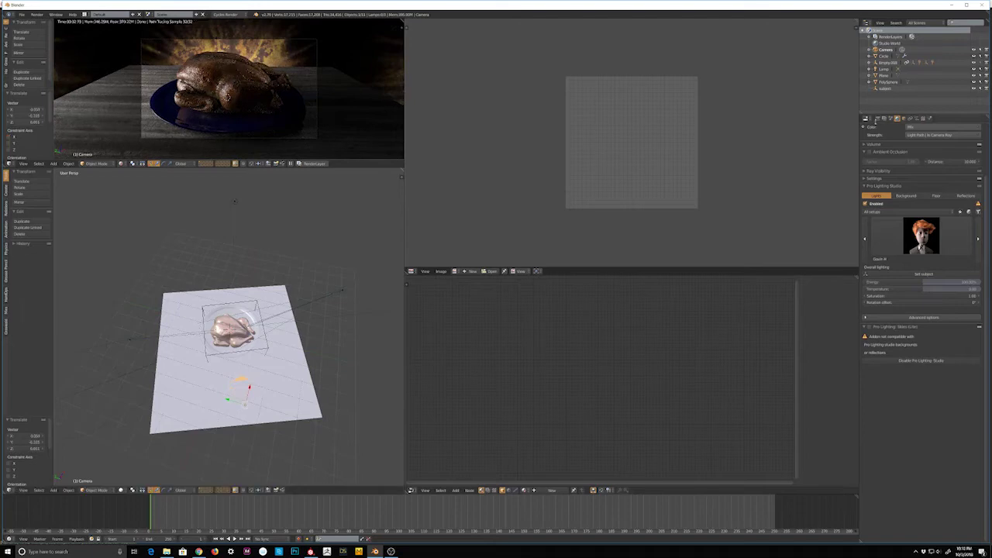
key("F12")
scroll(532, 114, "down", 4)
scroll(532, 115, "down", 1)
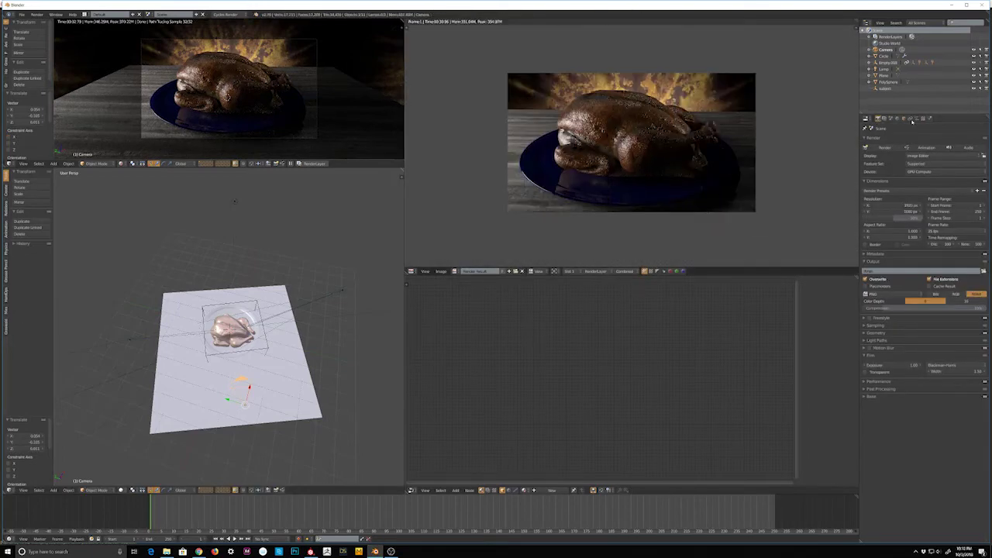
Re-render the chicken with Sampling and Performance expanded, then open Save As Image
left_click(876, 325)
left_click_drag(745, 268, 745, 422)
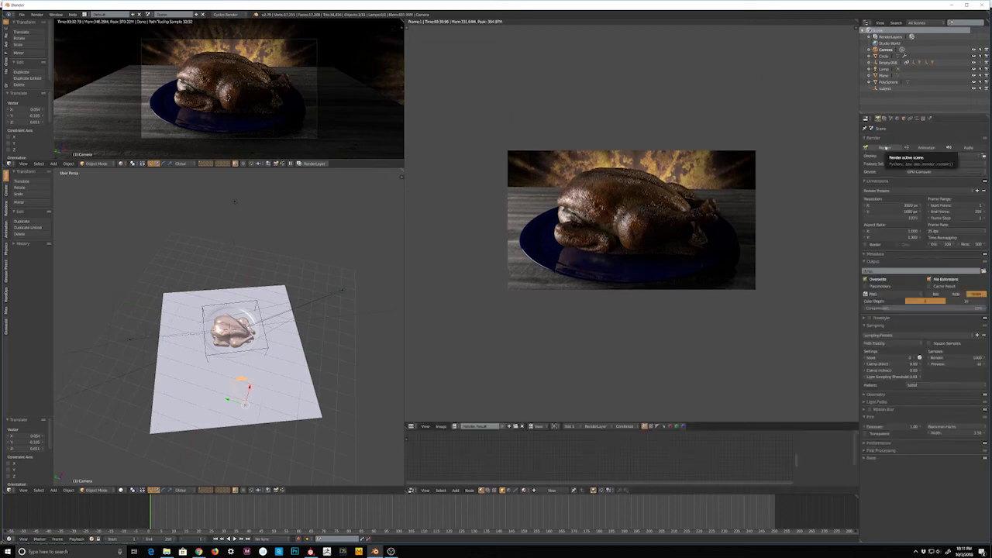
left_click(884, 148)
left_click(876, 442)
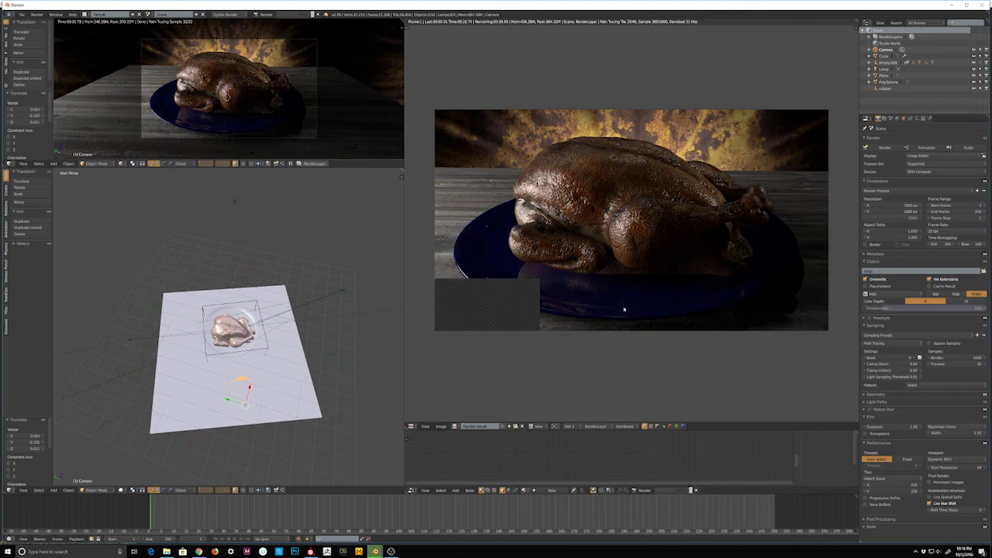
scroll(627, 307, "down", 1)
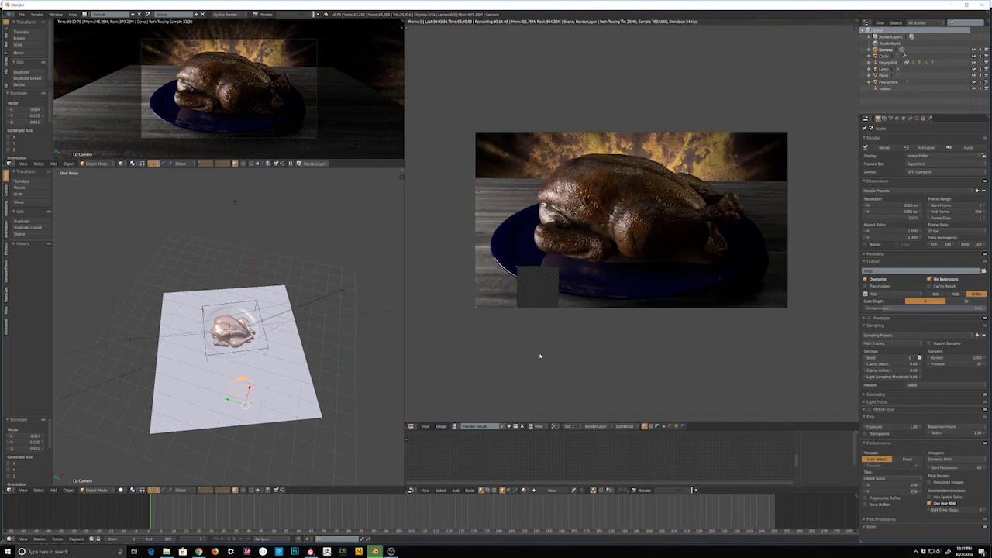
left_click(455, 426)
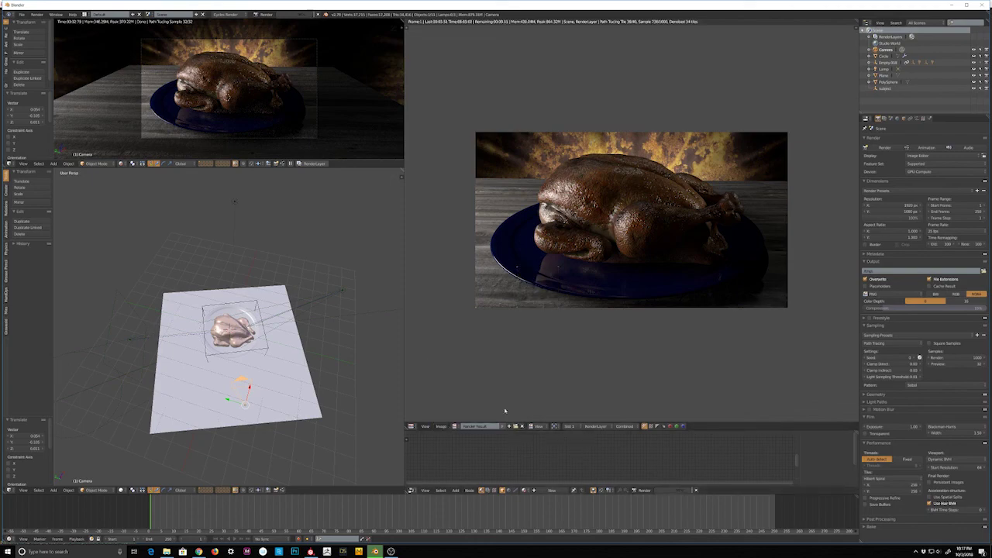
key("F3")
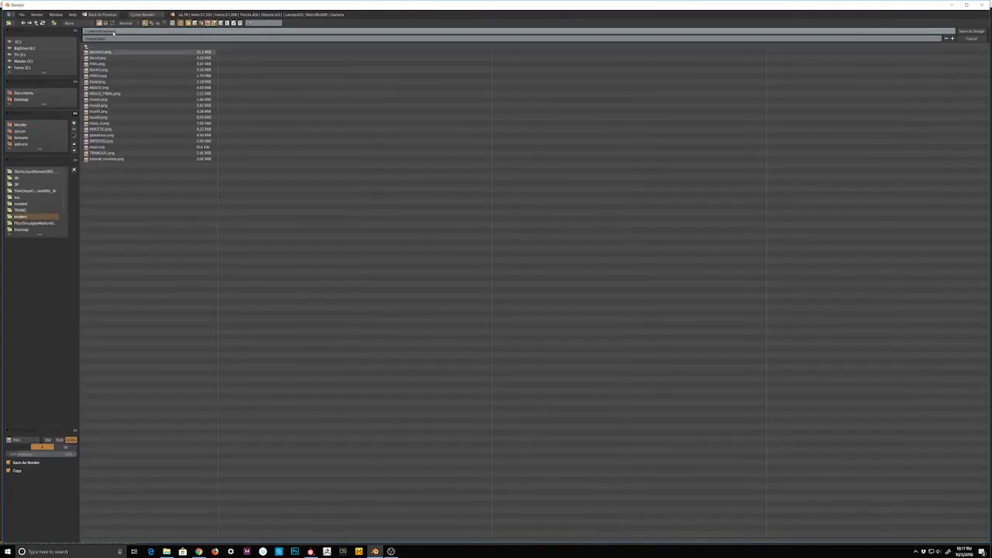